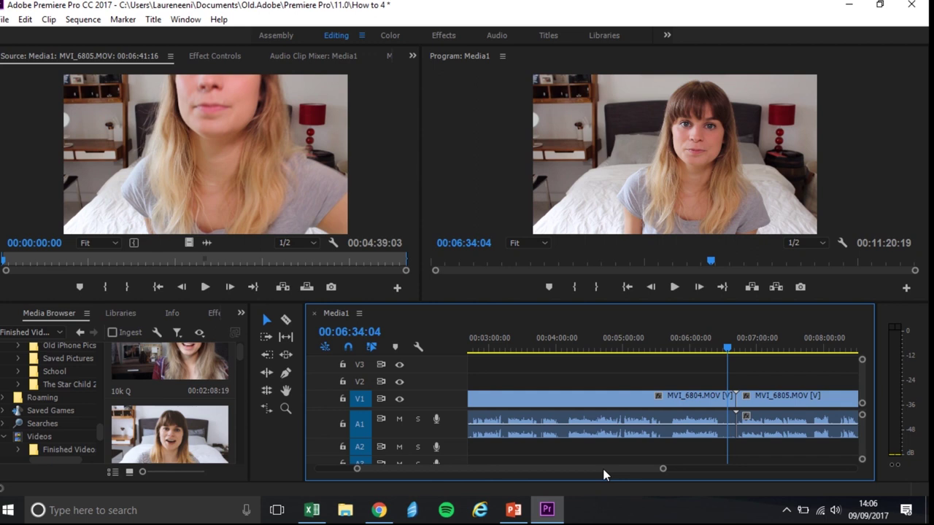
Select the MVI_6804 clip on the timeline and switch to the Color workspace with Lumetri Color
scroll(604, 469, down, 1)
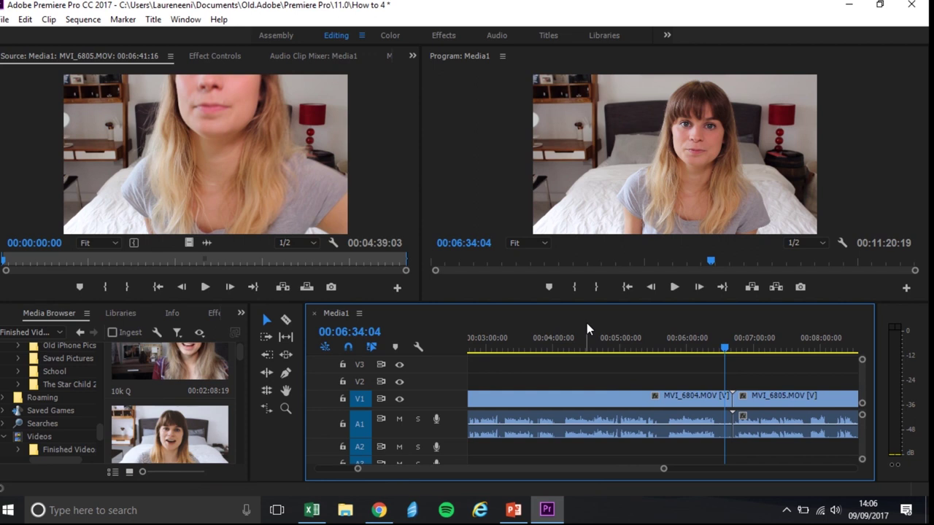
click(602, 401)
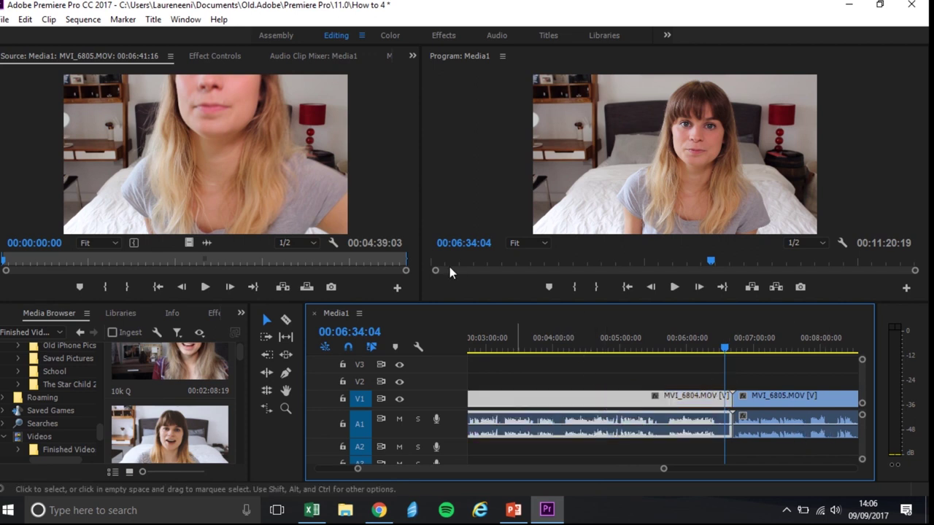
click(391, 36)
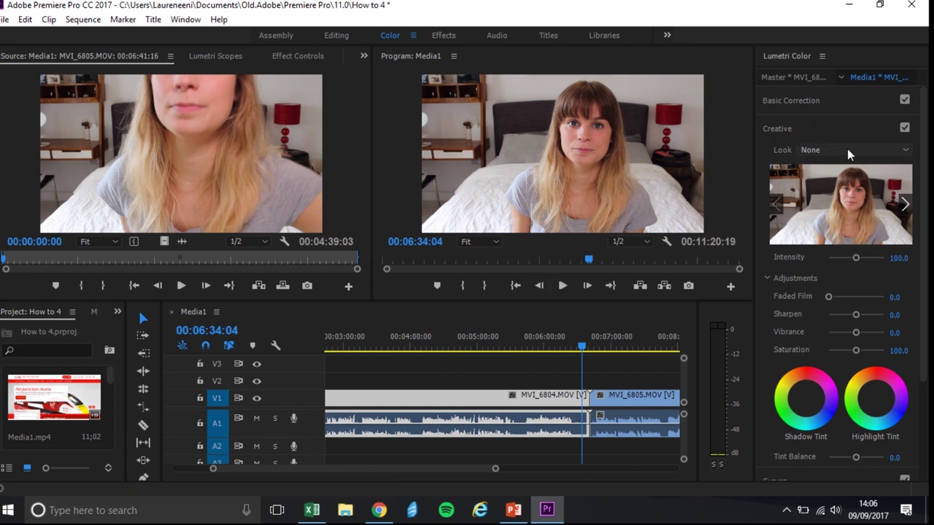
Try the Fuji F125 Kodak 2395, SL BIG MINUS BLUE, SL BLEACH NDR and SL BLUE INTENSE creative looks
click(805, 151)
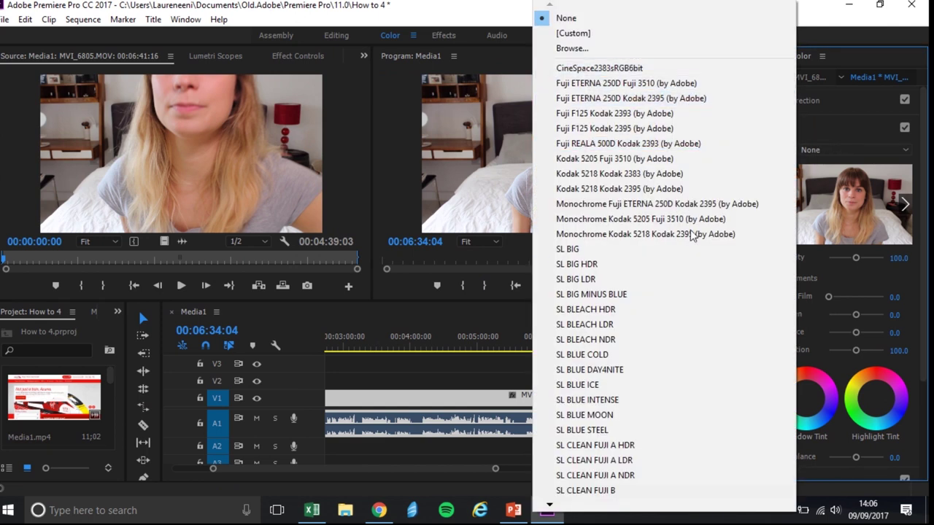
click(686, 128)
click(885, 149)
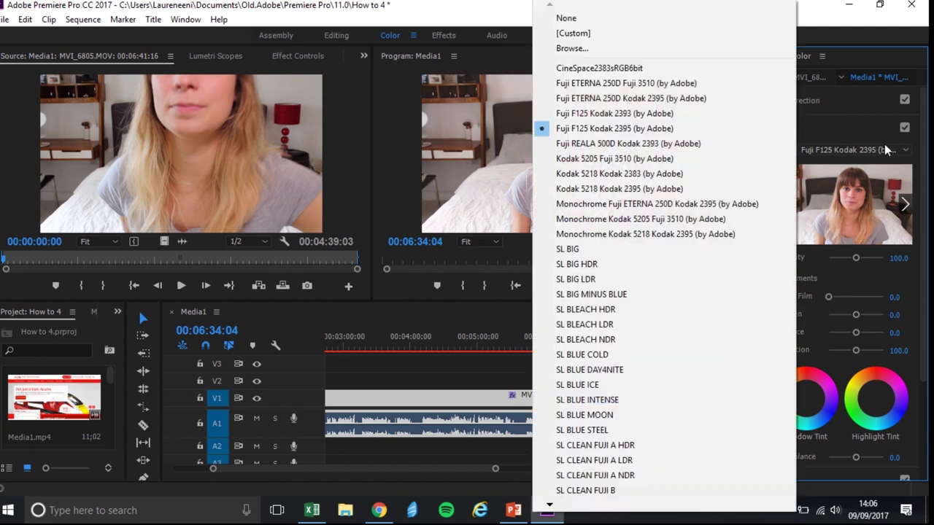
click(668, 297)
click(863, 151)
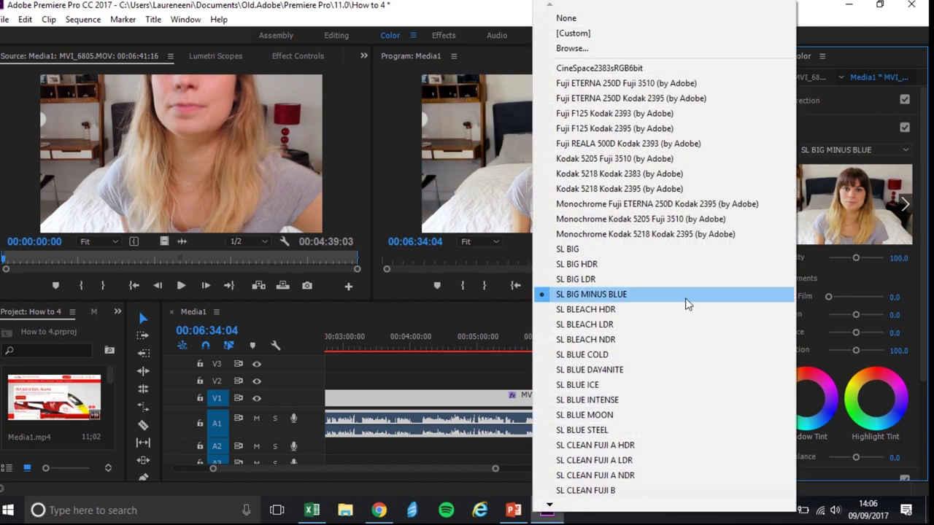
click(683, 341)
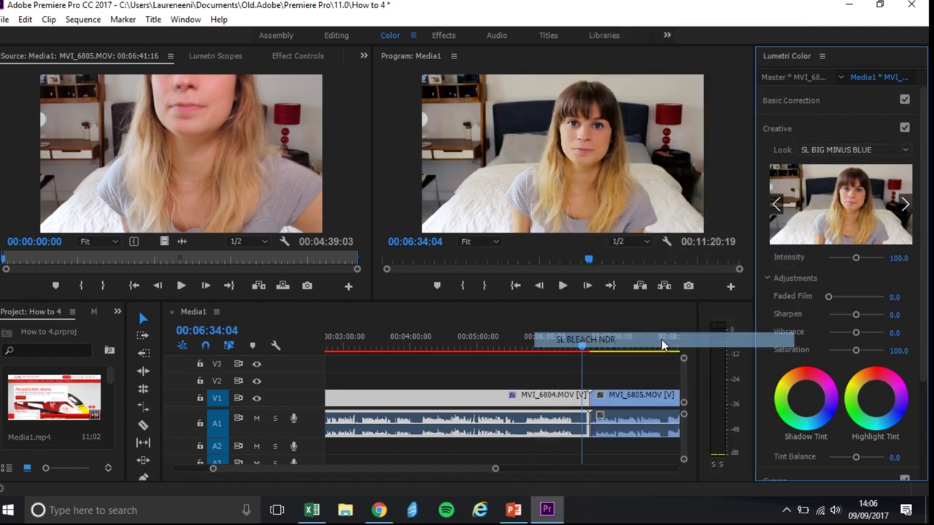
click(849, 151)
click(661, 400)
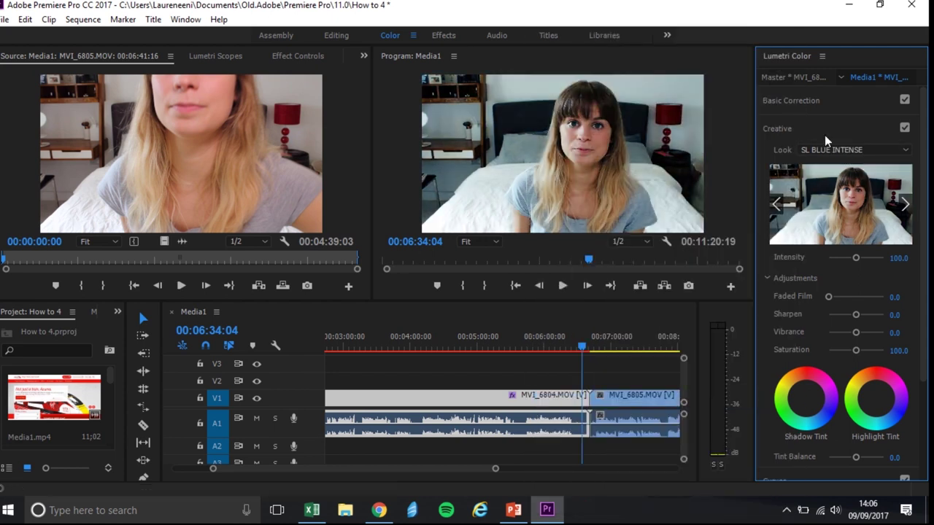
Apply the SL IRON HDR look, lower Vibrance toward 0, and return to the Editing workspace
click(850, 151)
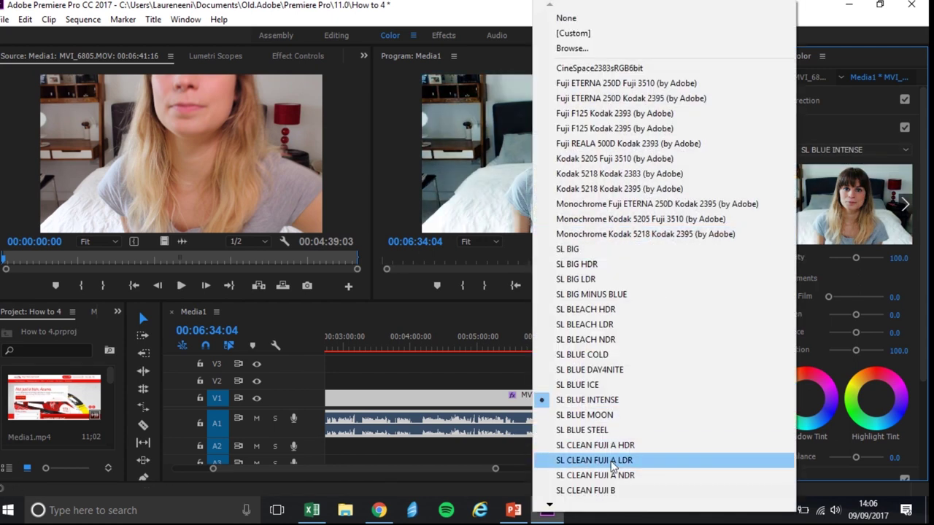
mouse_move(573, 505)
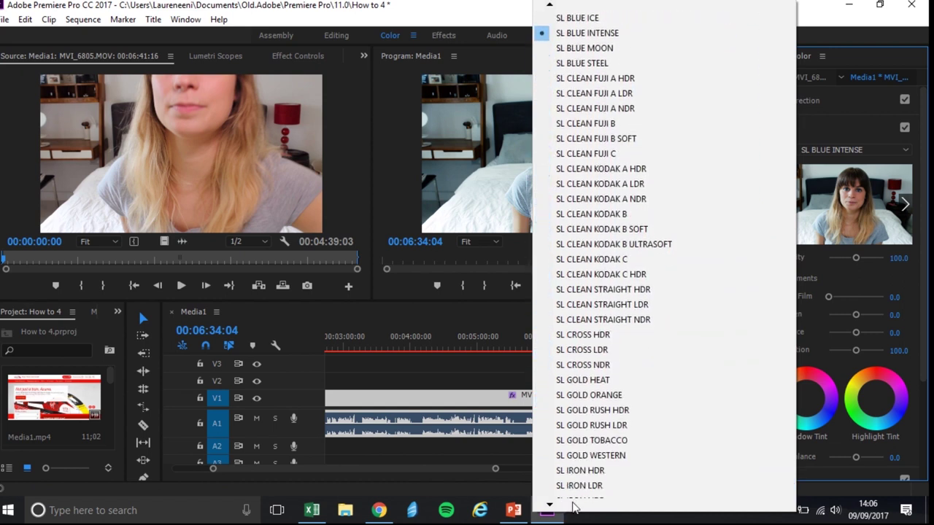
click(641, 355)
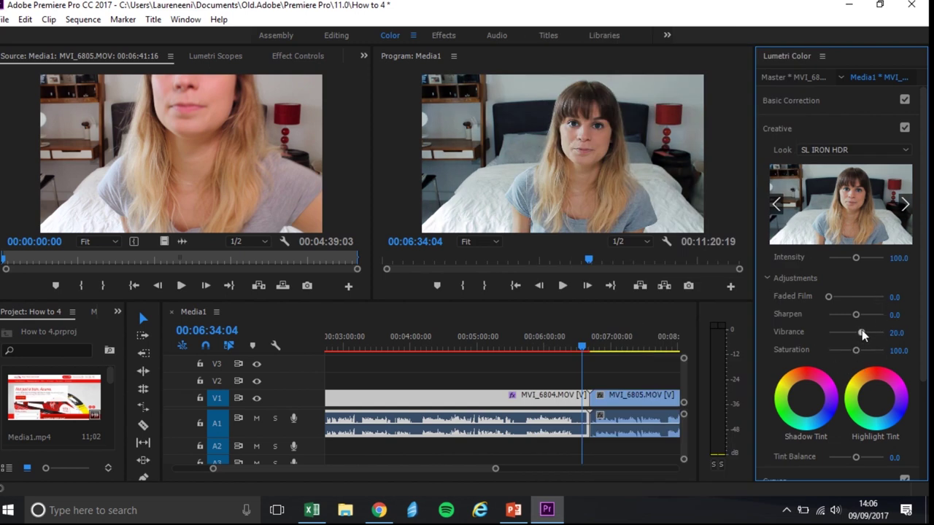
drag(862, 330, 858, 334)
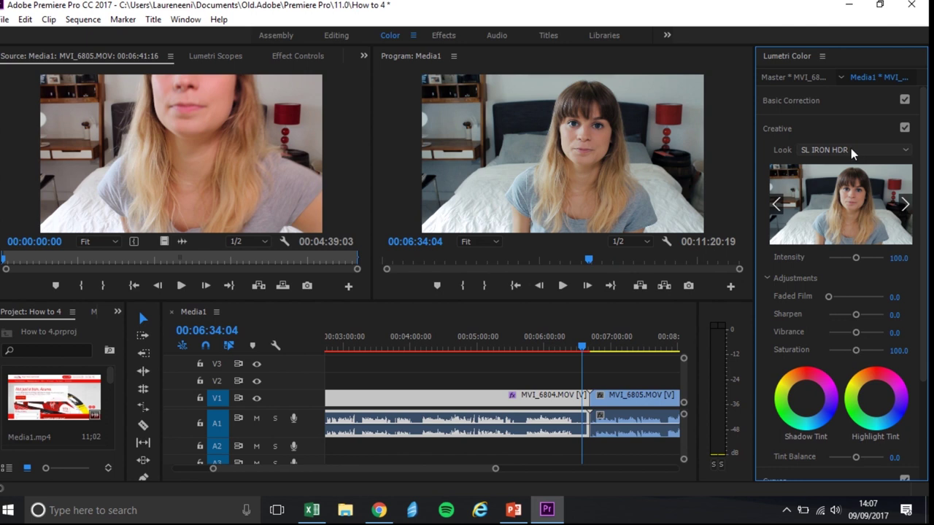
click(347, 32)
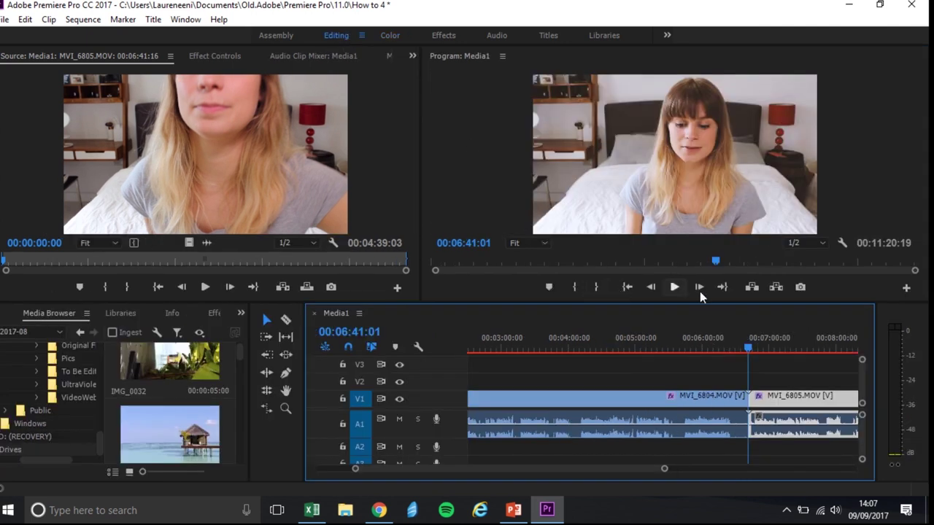
drag(751, 354, 682, 352)
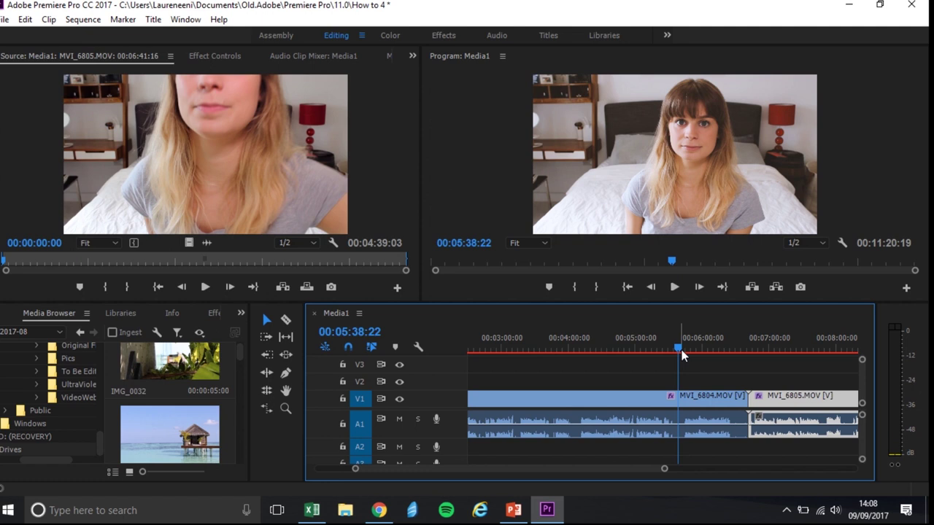
drag(682, 354, 554, 353)
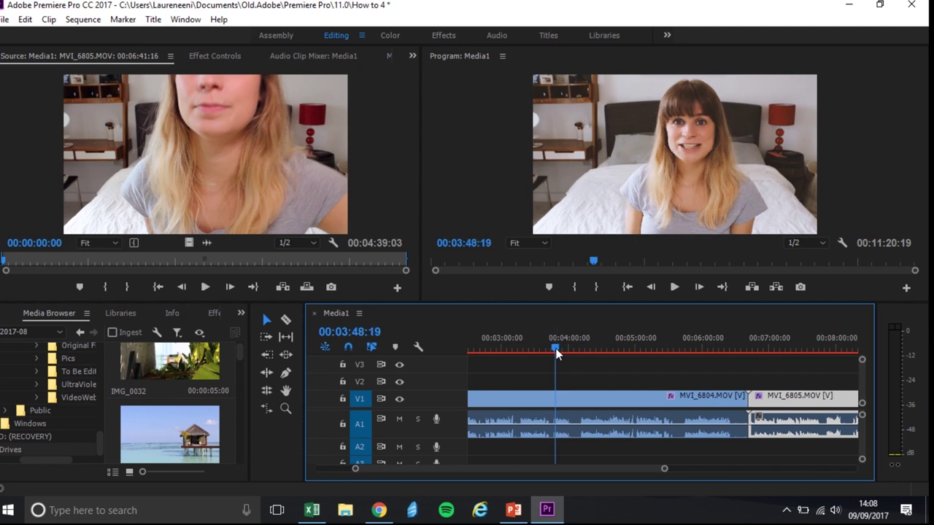
drag(556, 353, 524, 353)
key(space)
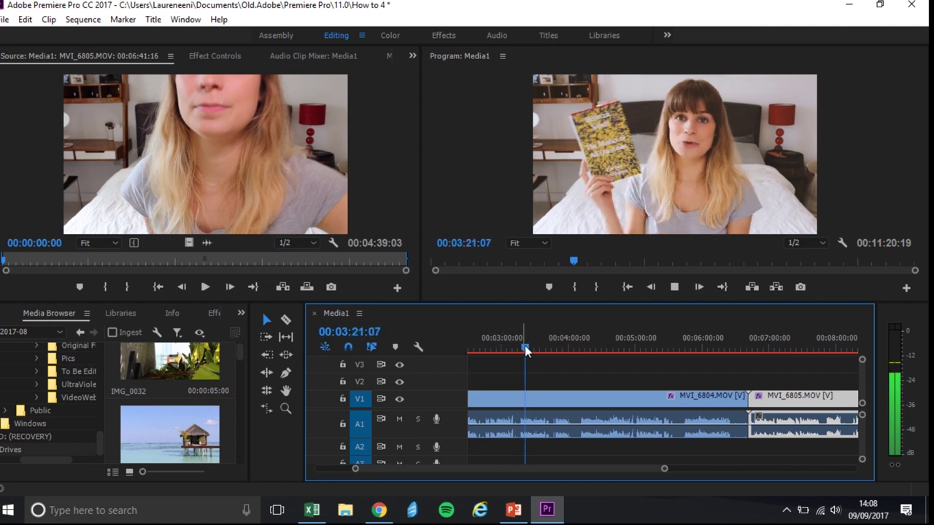
drag(525, 353, 556, 353)
key(space)
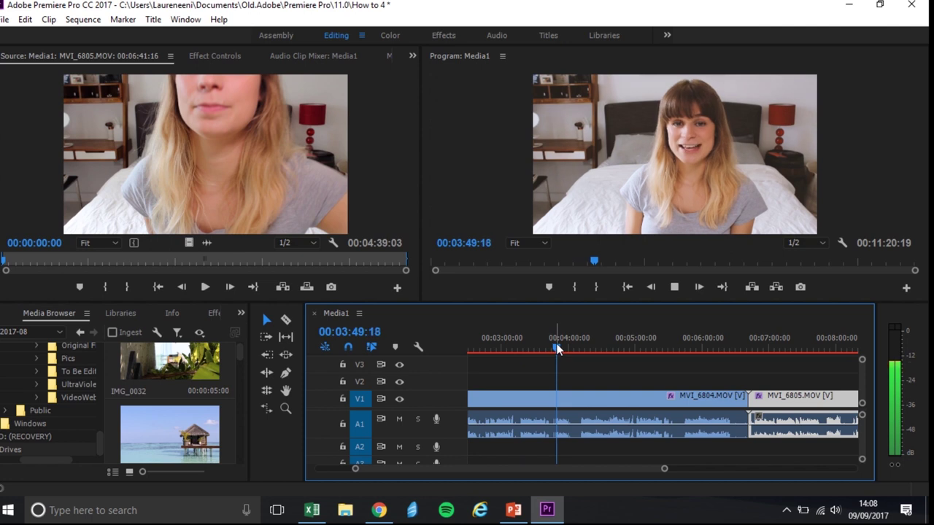
drag(558, 353, 685, 364)
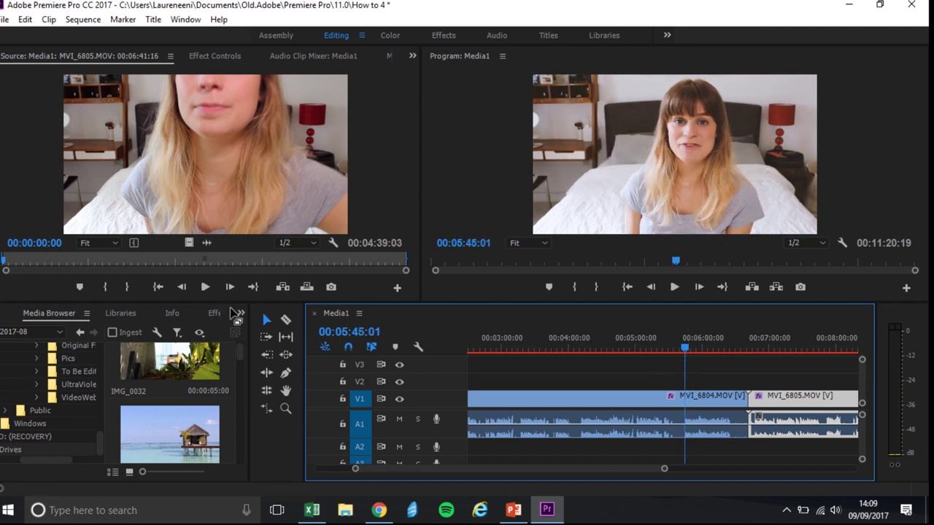
Razor MVI_6804 at two points and clear the middle piece, leaving a gap
click(286, 320)
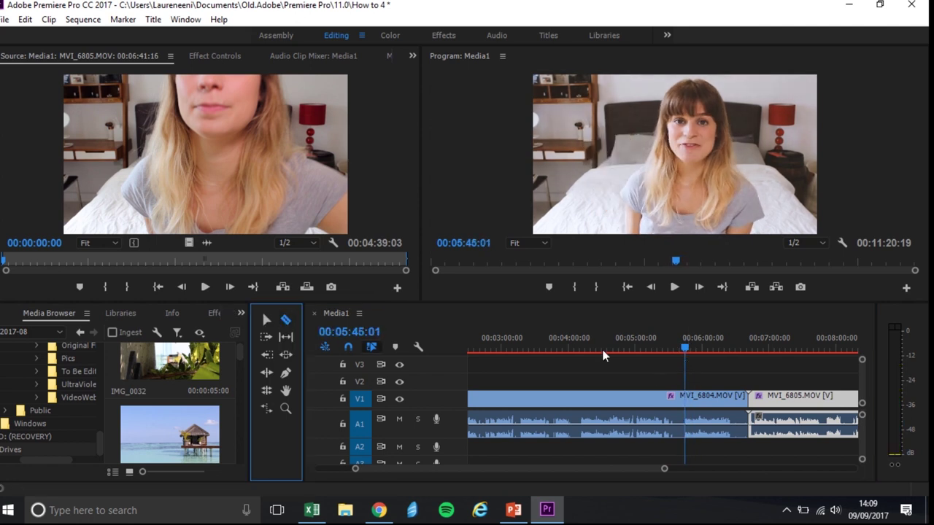
click(685, 398)
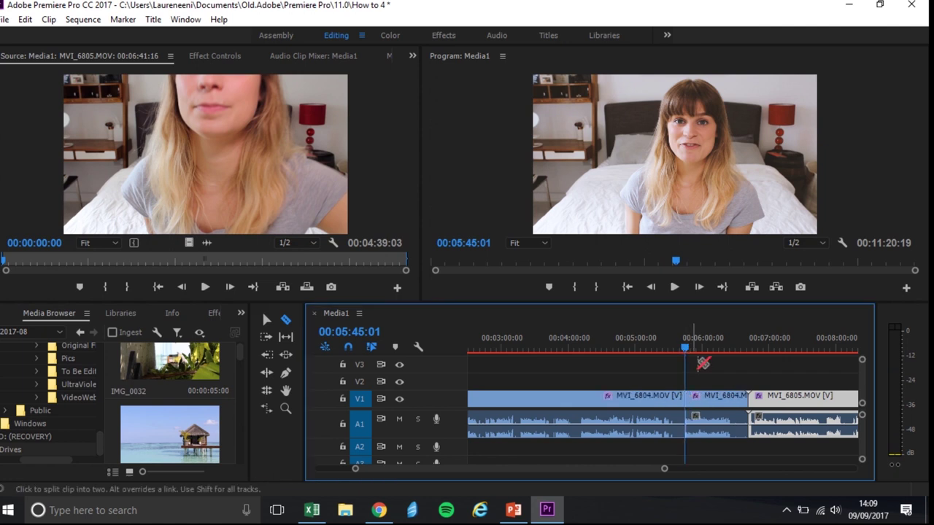
click(738, 399)
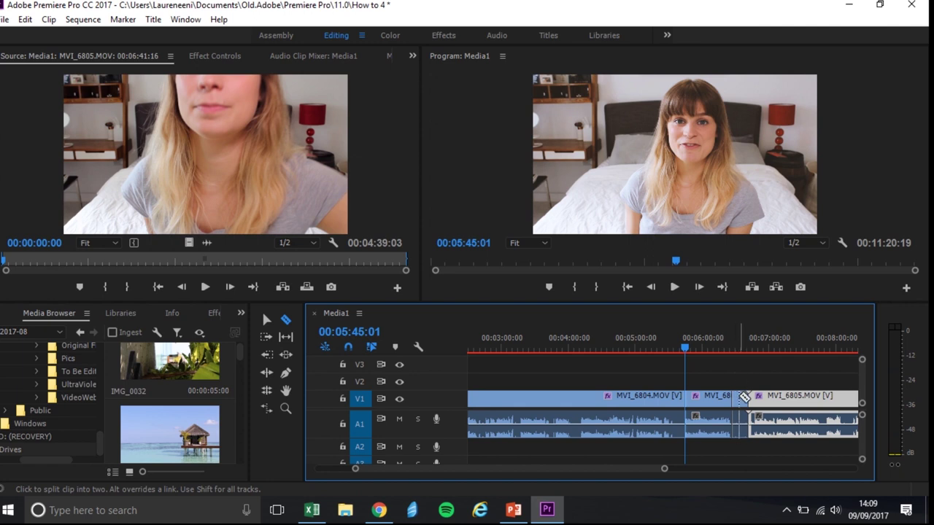
key(v)
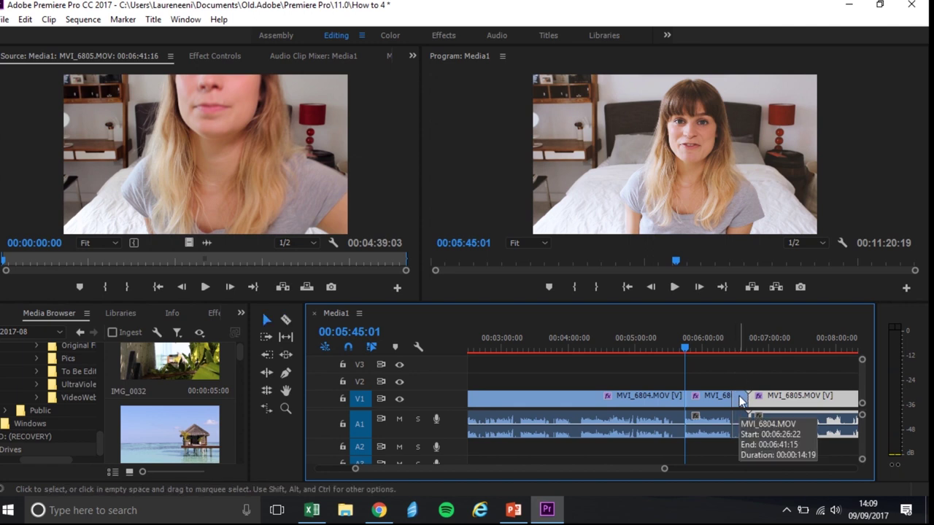
right_click(740, 401)
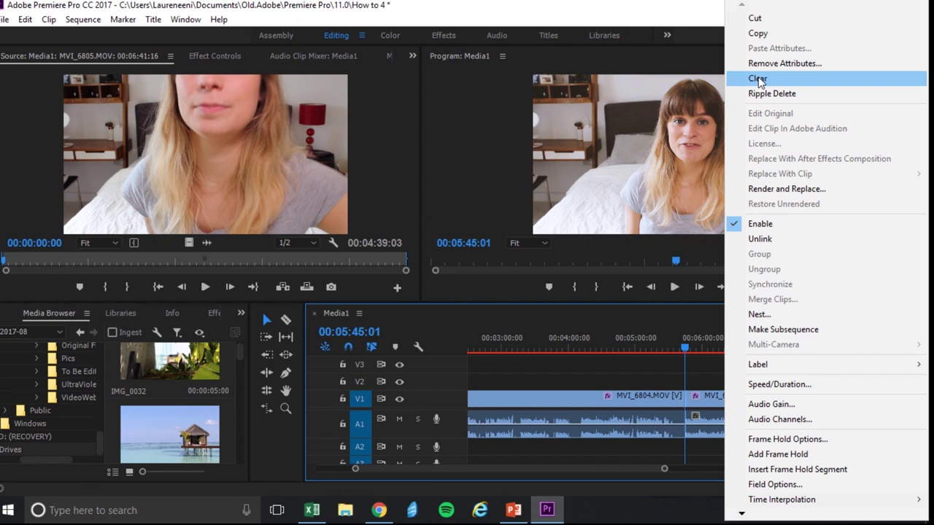
click(771, 78)
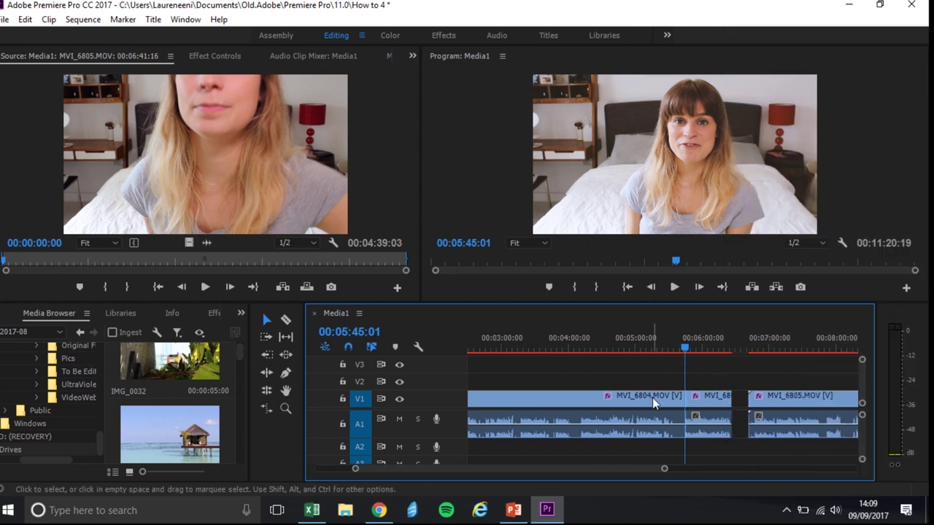
Split the clip at 00:03:46:23 and ripple delete the unwanted piece to close the gap
drag(587, 339, 555, 341)
key(c)
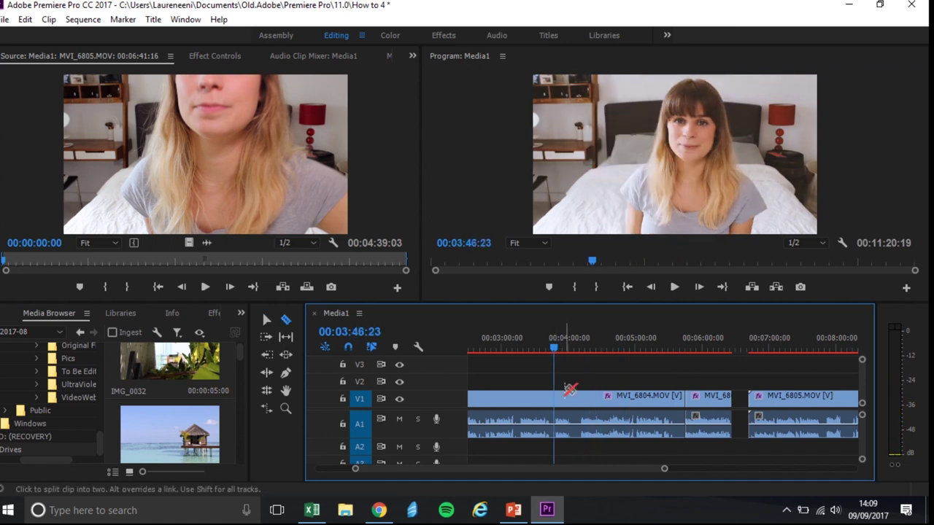
click(557, 396)
key(v)
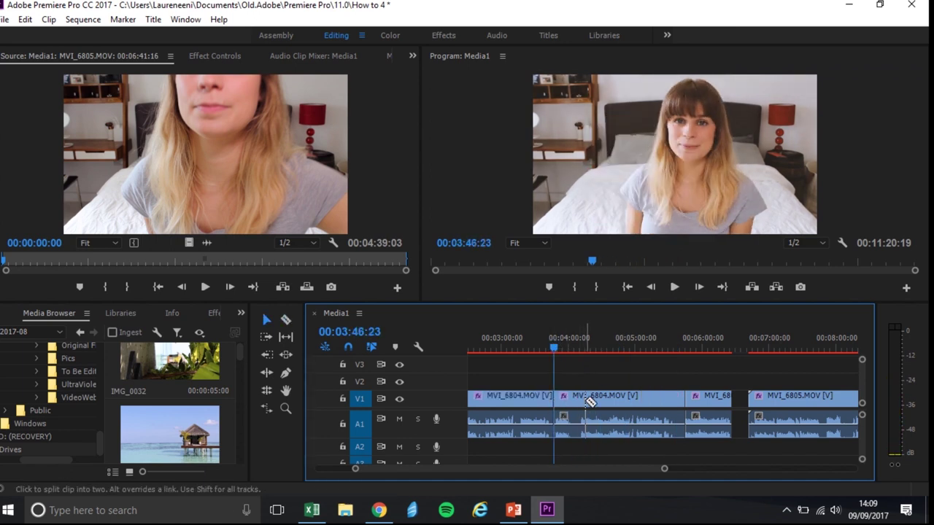
right_click(585, 400)
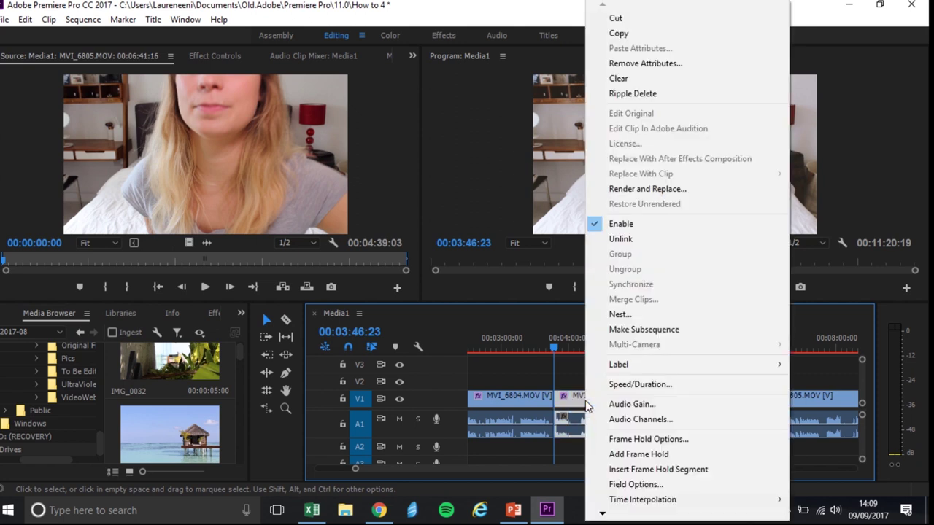
click(613, 93)
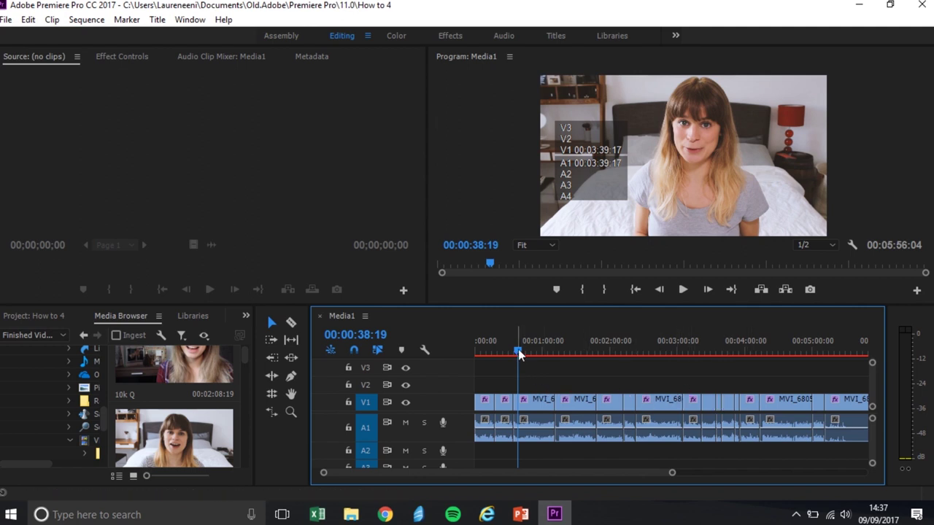
drag(517, 348, 510, 348)
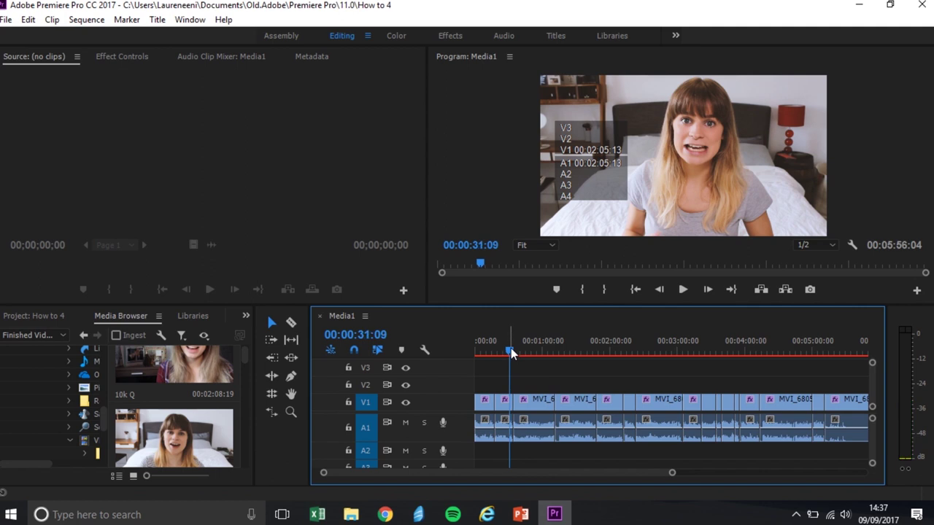
key(space)
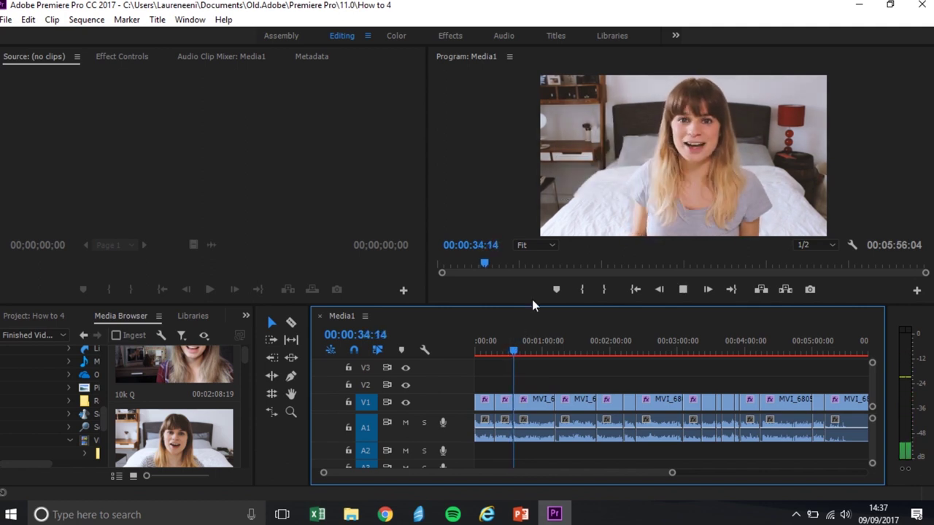
key(space)
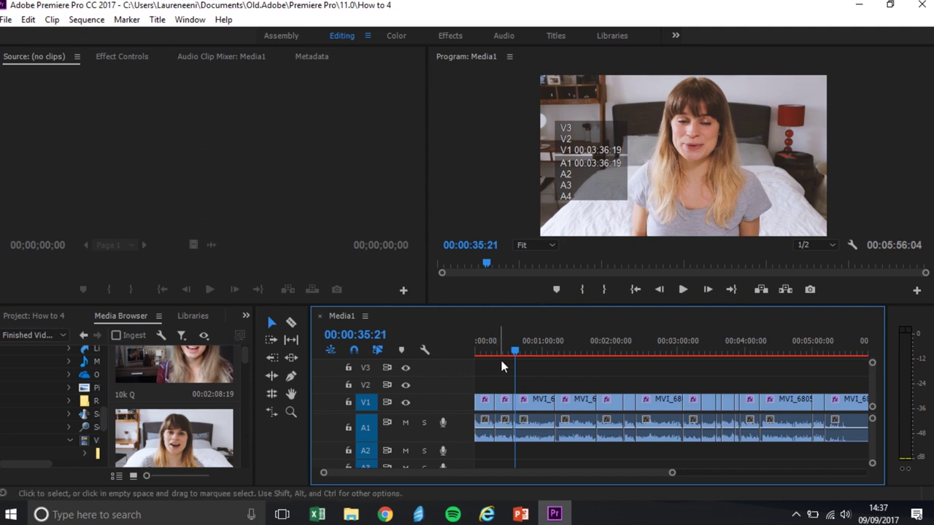
Load MVI_6804 in the Source monitor and replay the stretch from 00:02:01 to 00:02:04:11
double_click(505, 402)
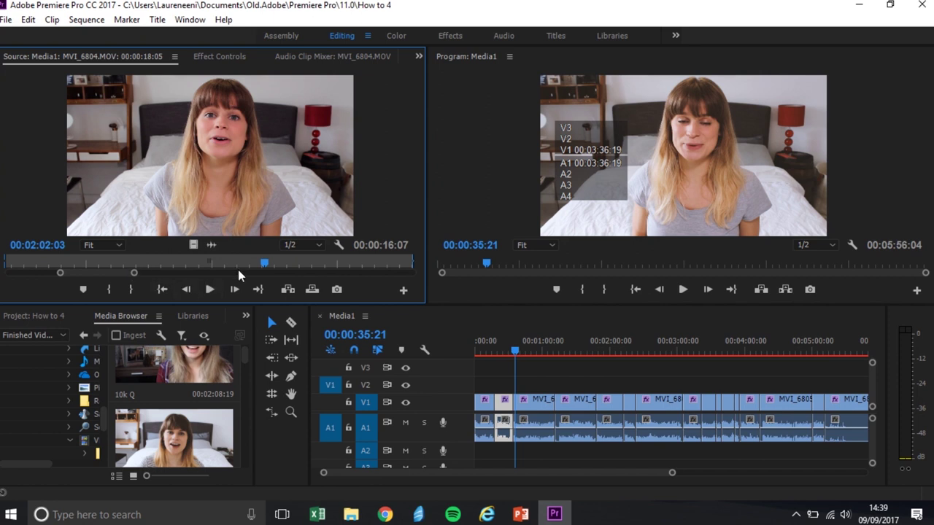
drag(265, 262, 333, 264)
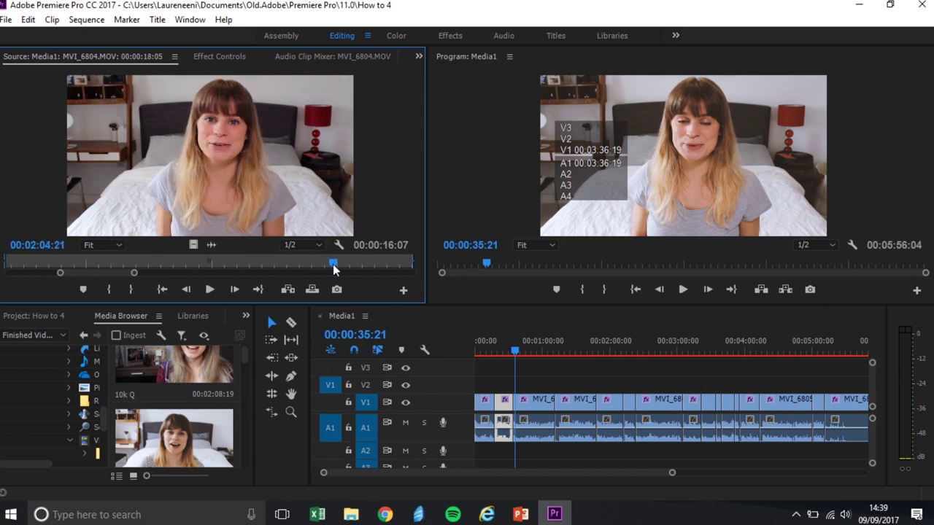
click(211, 289)
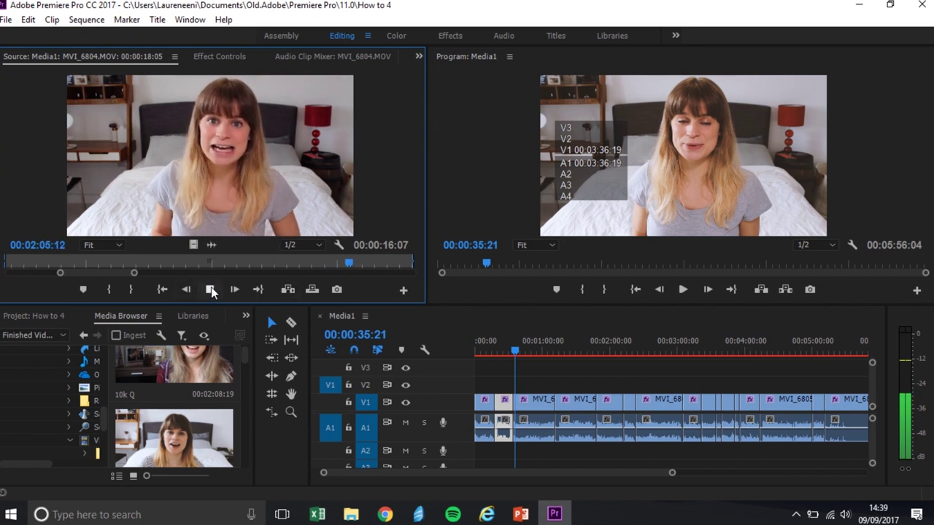
click(211, 288)
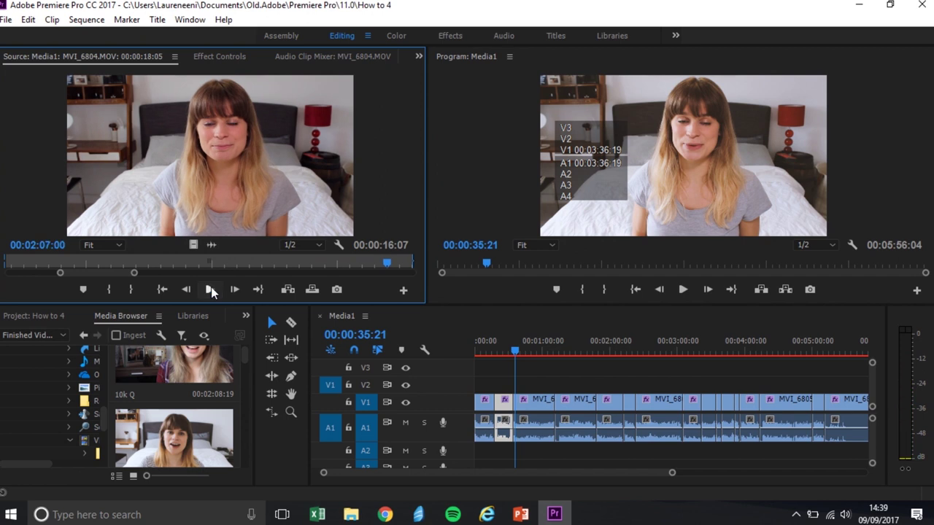
click(272, 262)
click(248, 264)
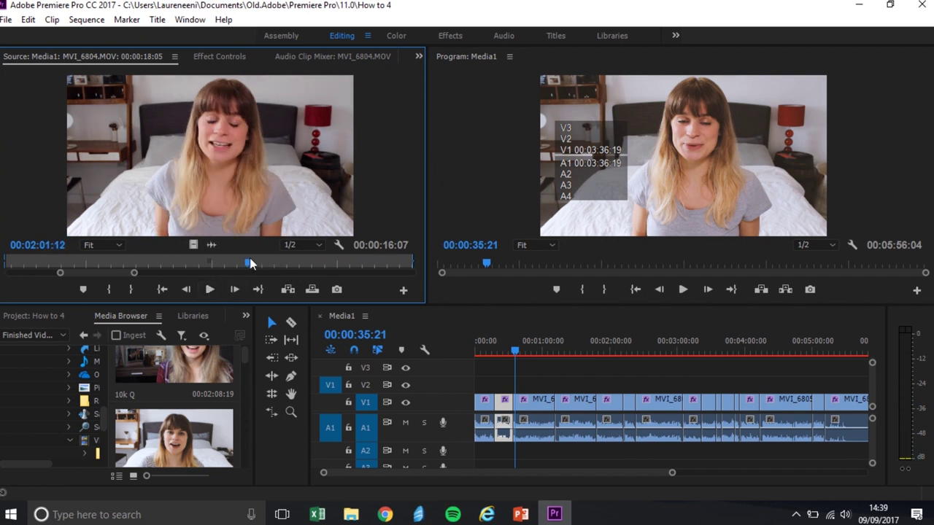
click(210, 289)
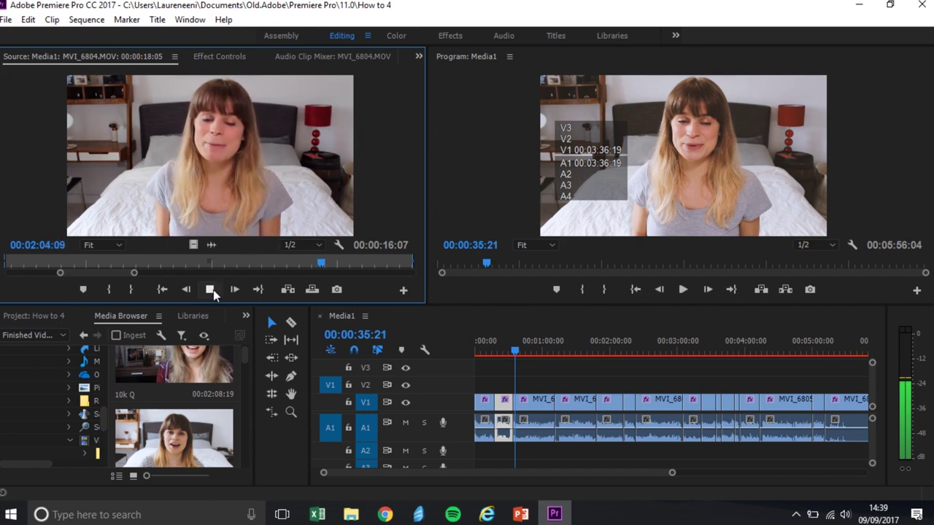
click(211, 289)
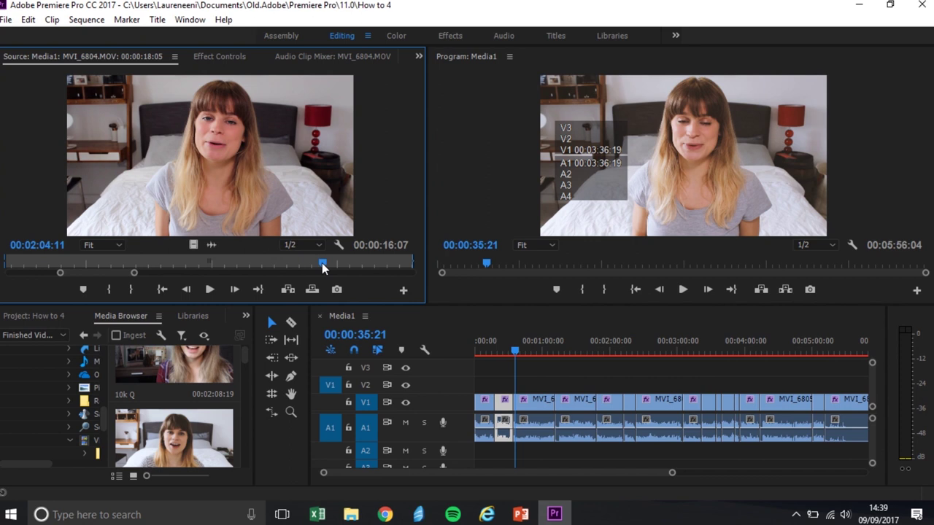
click(261, 264)
click(210, 289)
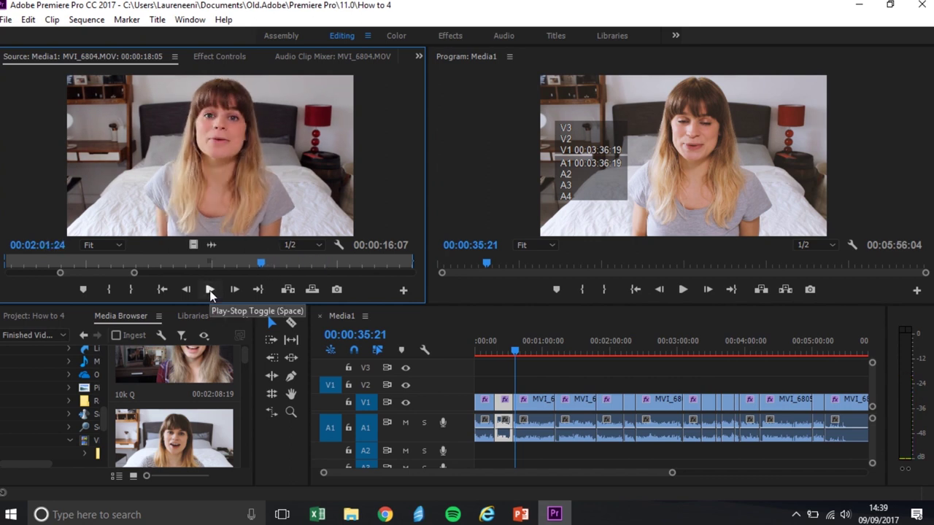
click(209, 290)
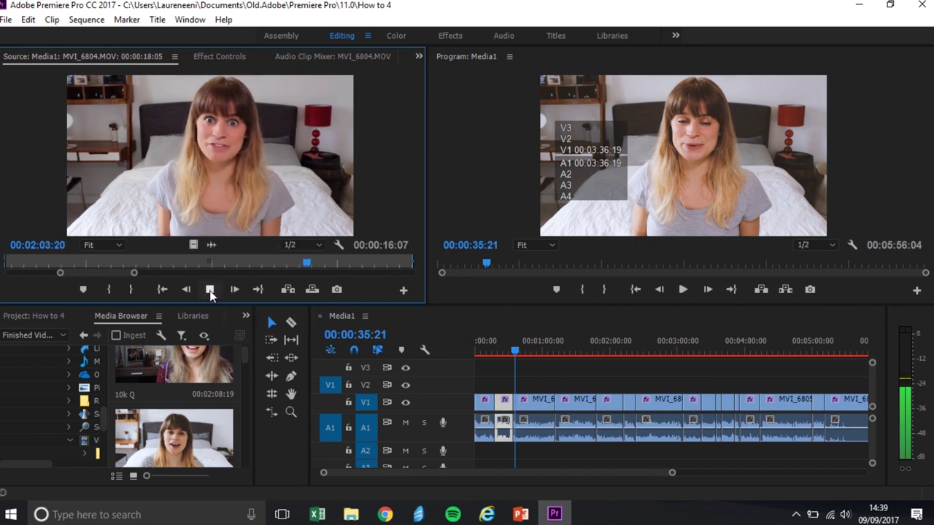
click(209, 291)
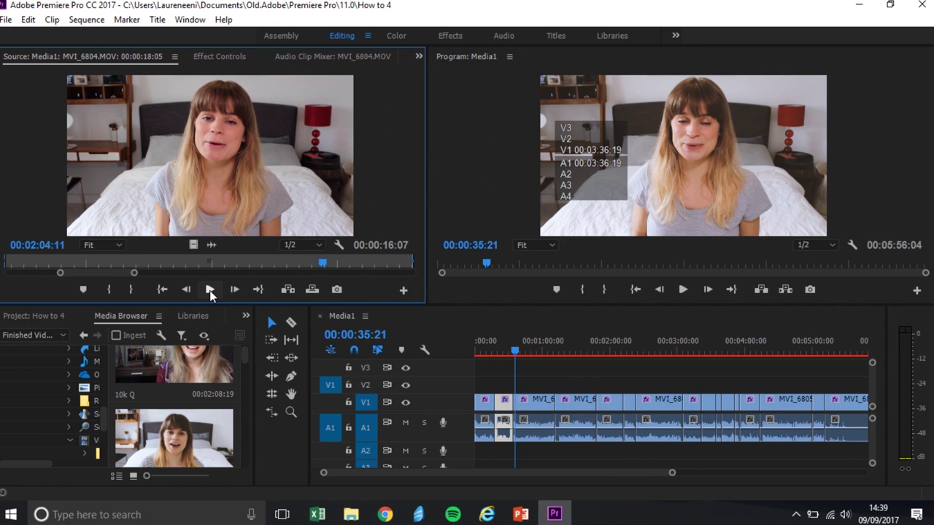
key(XF86AudioRaiseVolume)
key(XF86AudioRaiseVolume)
key(XF86AudioRaiseVolume)
key(XF86AudioRaiseVolume)
key(XF86AudioRaiseVolume)
key(XF86AudioRaiseVolume)
Step frame by frame with the arrow keys to settle on 00:02:04:09
key(Left)
key(Left)
key(Left)
key(Left)
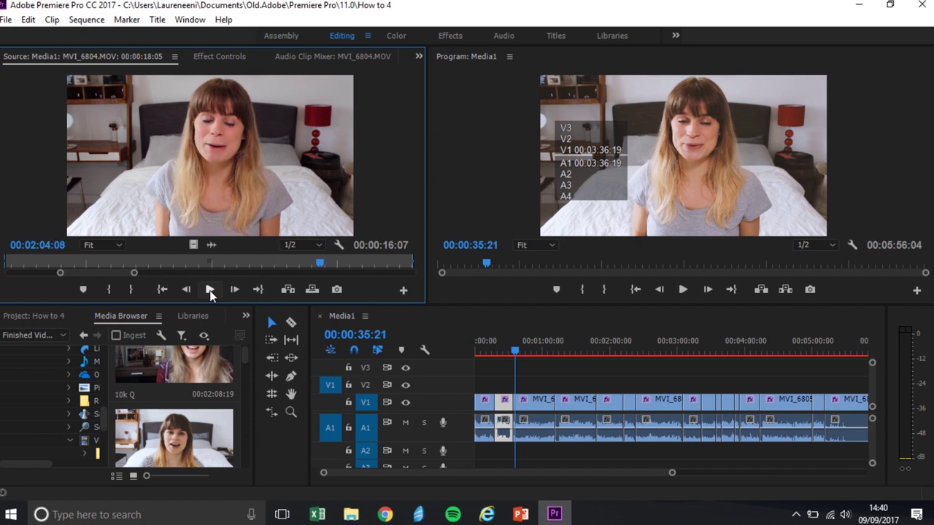
key(Left)
key(Left)
key(Left)
key(Left)
key(Left)
key(Left)
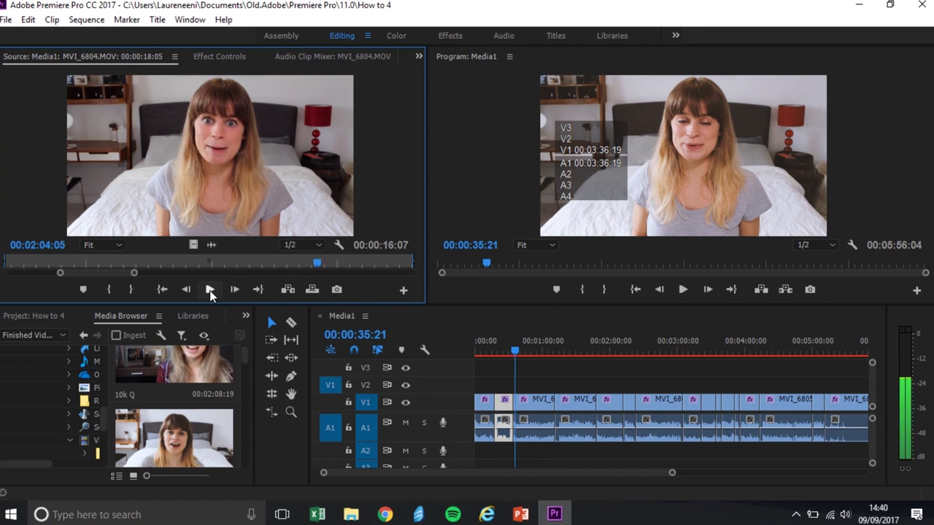
key(Left)
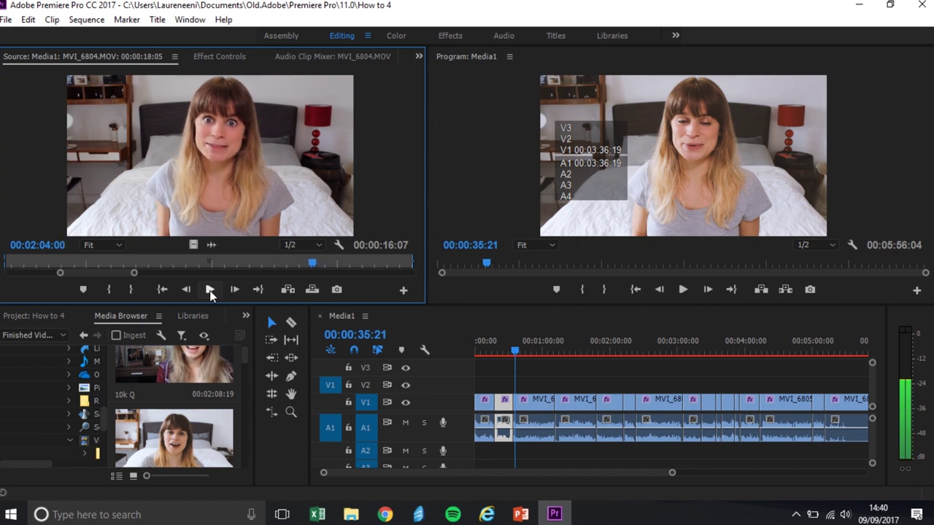
key(Right)
key(Right)
key(Right)
key(Right)
key(Right)
key(Right)
key(Right)
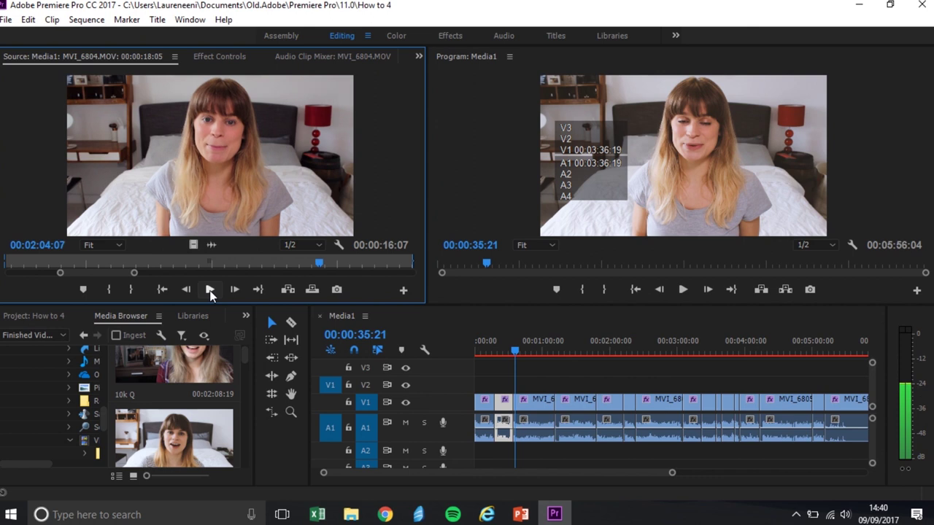
key(Right)
key(Right)
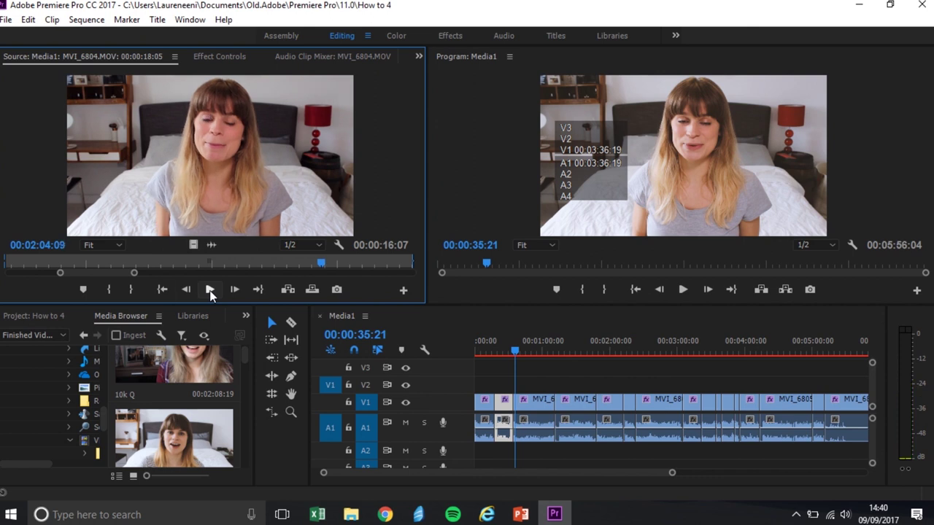
Set the clip's Out point at 00:02:04:09 and play the sequence from about 00:00:30 to check
click(136, 291)
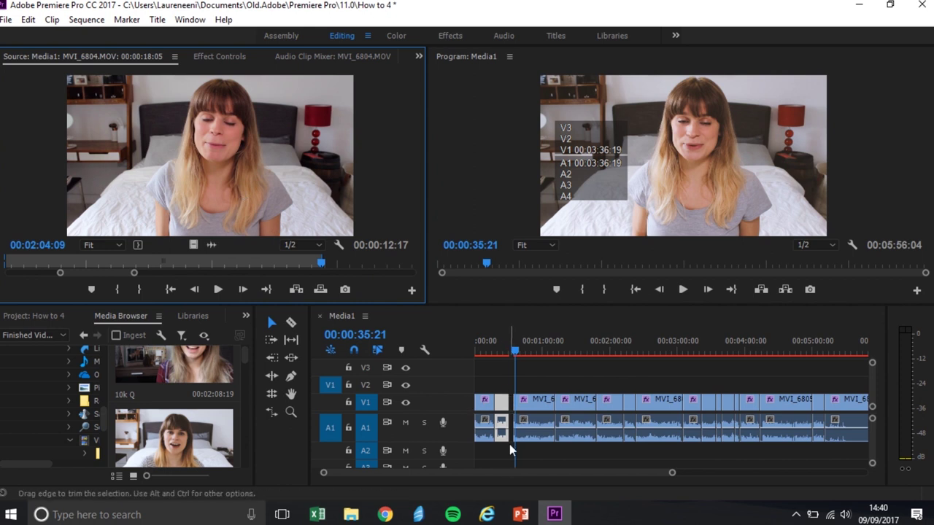
drag(516, 351, 509, 351)
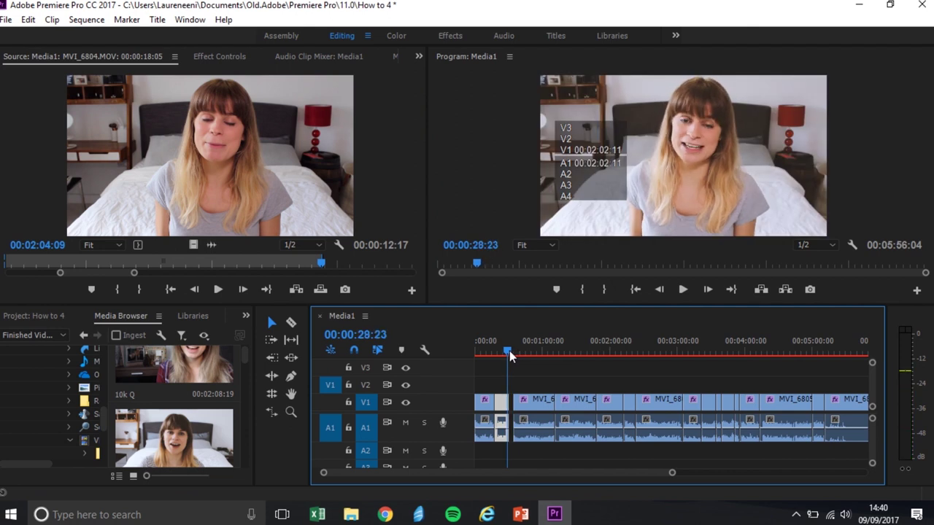
click(683, 290)
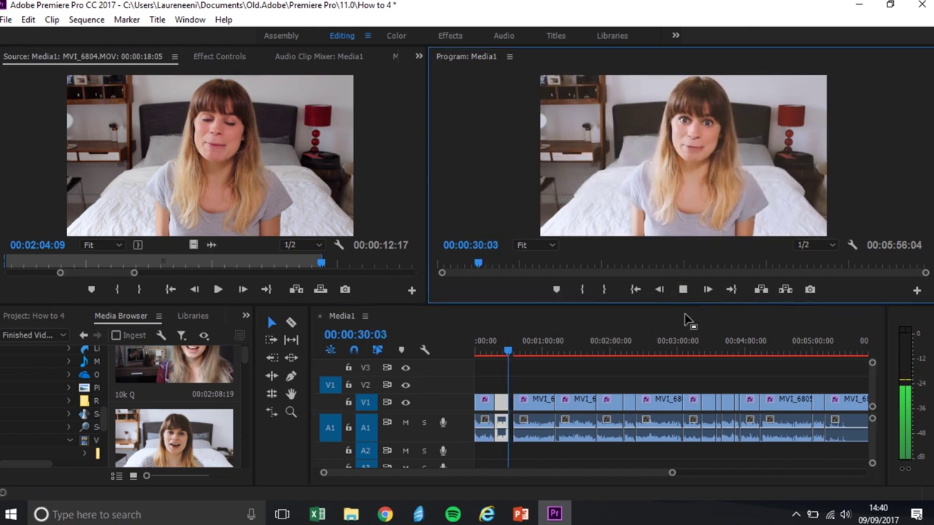
key(space)
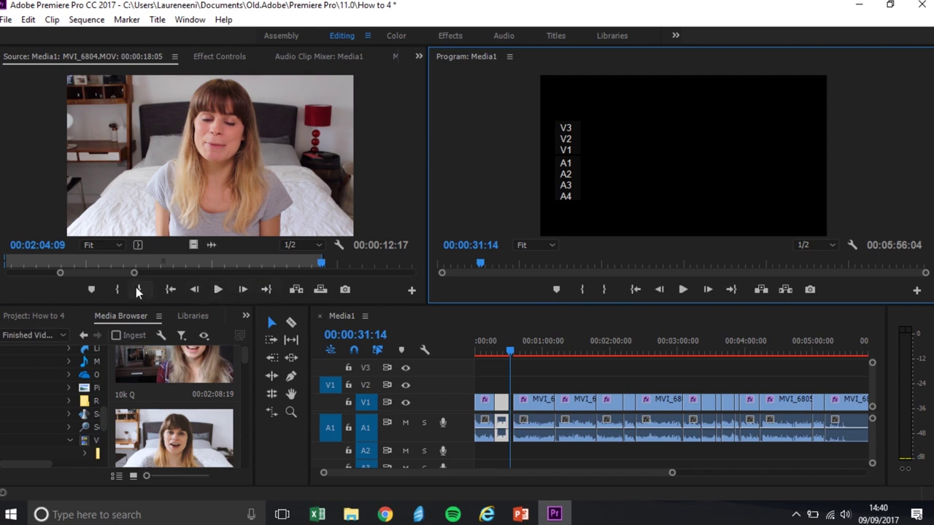
Step back to 00:02:04:07, reset the Out point there, and replay the cut
click(201, 291)
click(202, 291)
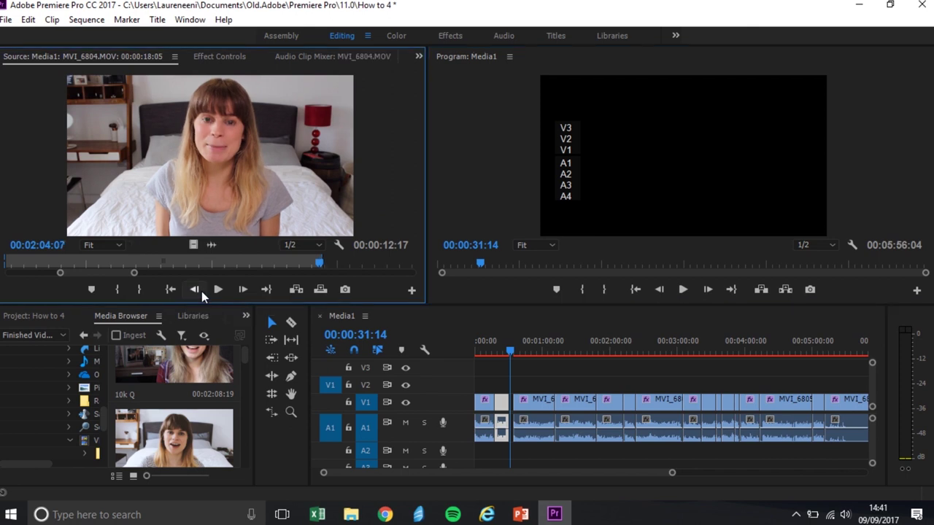
click(142, 291)
click(508, 349)
key(space)
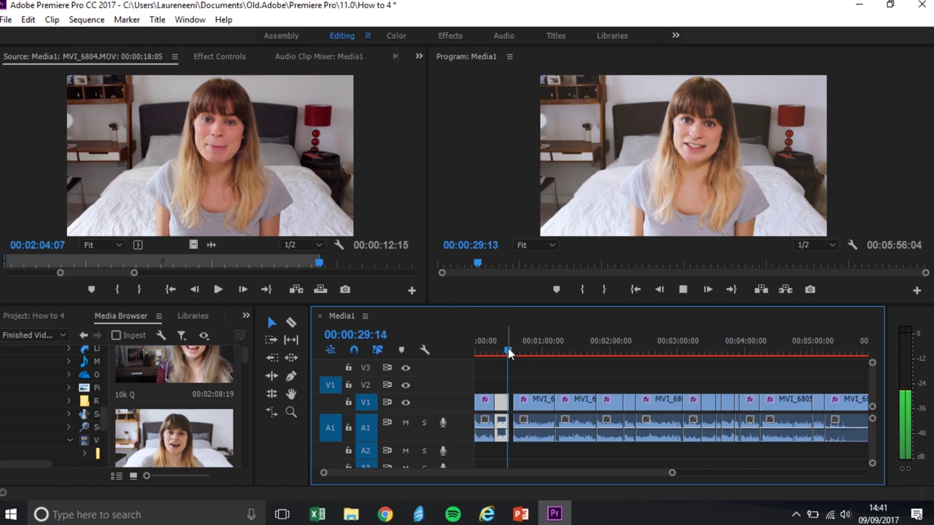
key(space)
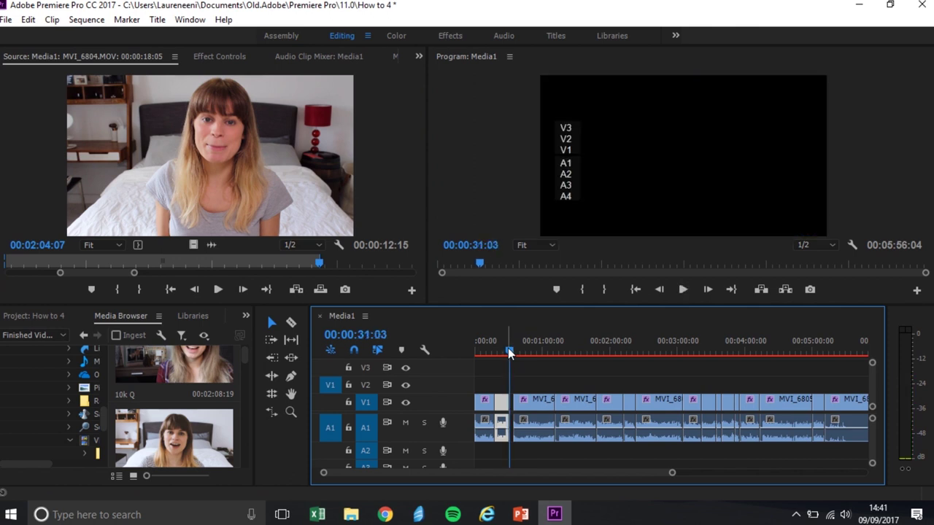
drag(508, 348, 527, 349)
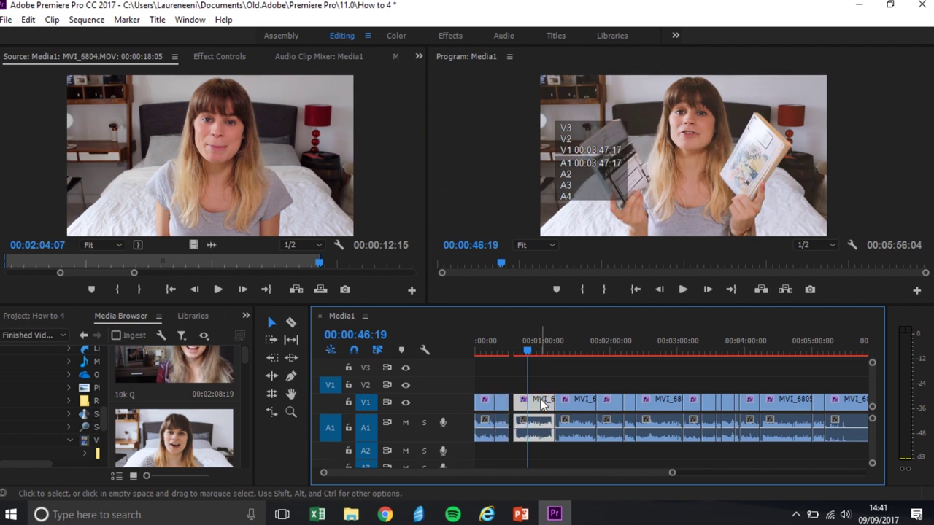
Open the later MVI_6804 clip in the Source monitor and undo an accidental In point
double_click(543, 405)
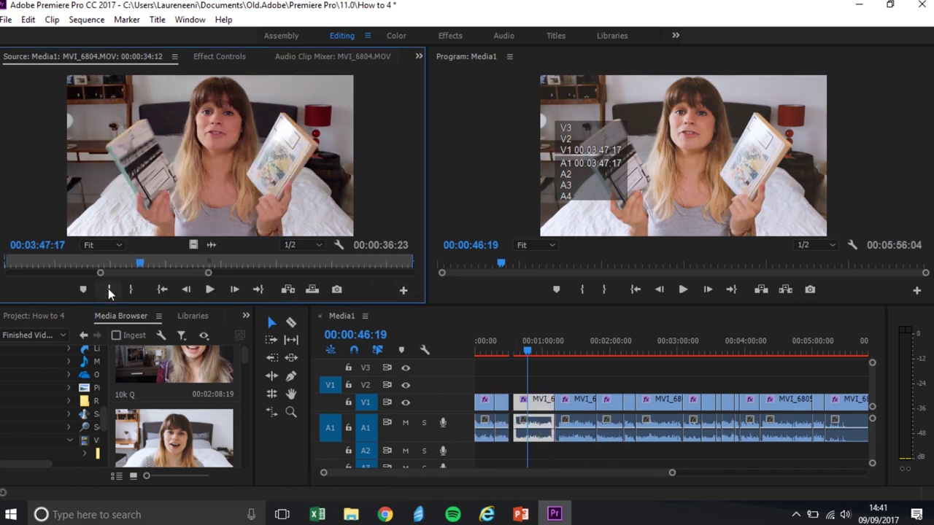
click(107, 289)
key(ctrl+z)
click(210, 290)
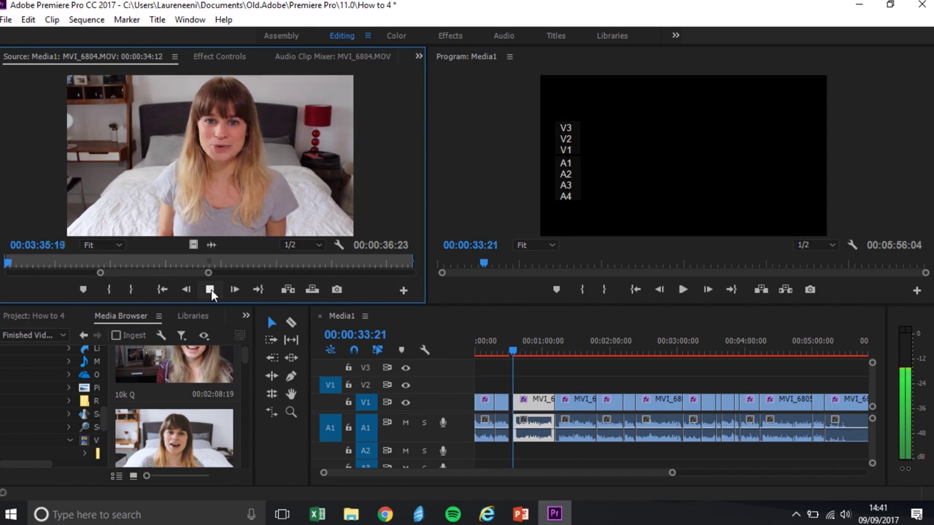
Go to the In point, step forward to 03:35:13, and set the new In point there
click(167, 290)
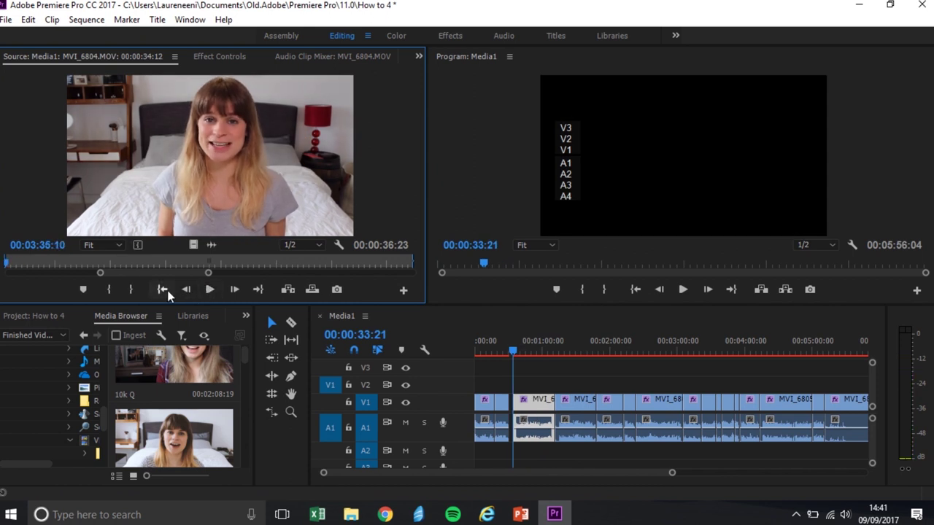
click(234, 289)
click(234, 290)
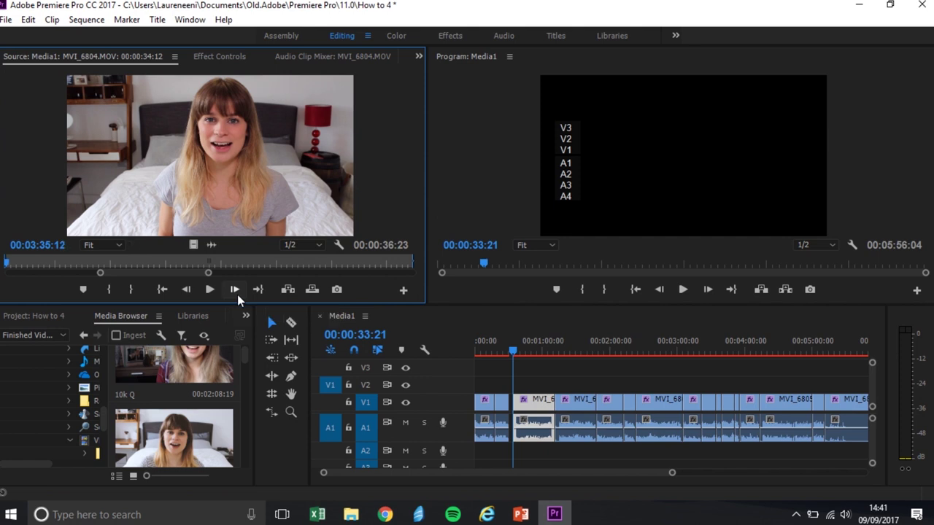
click(234, 290)
click(234, 290)
click(234, 290)
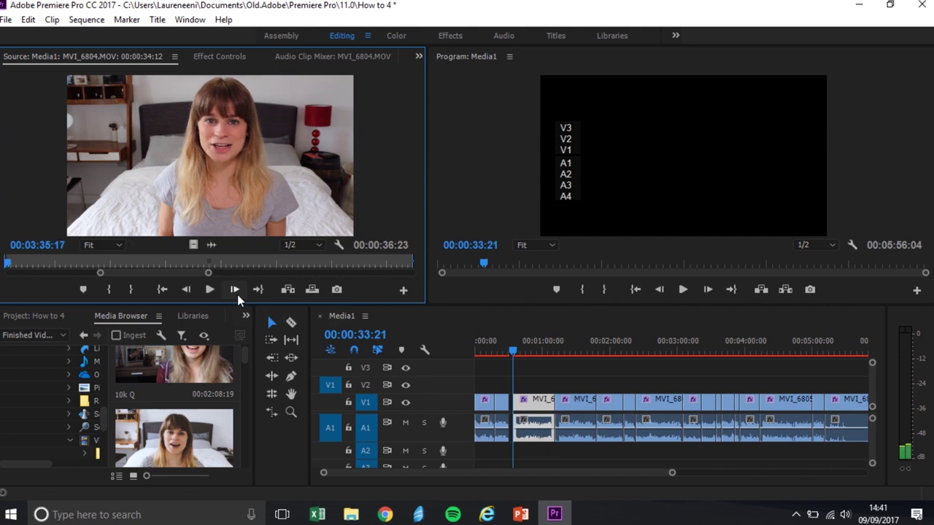
click(235, 290)
key(Left)
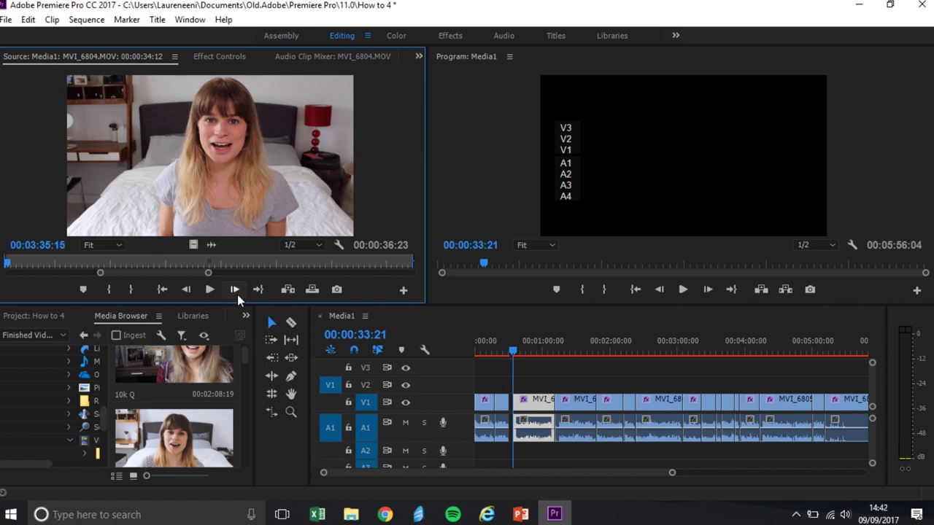
key(Left)
key(Left)
key(i)
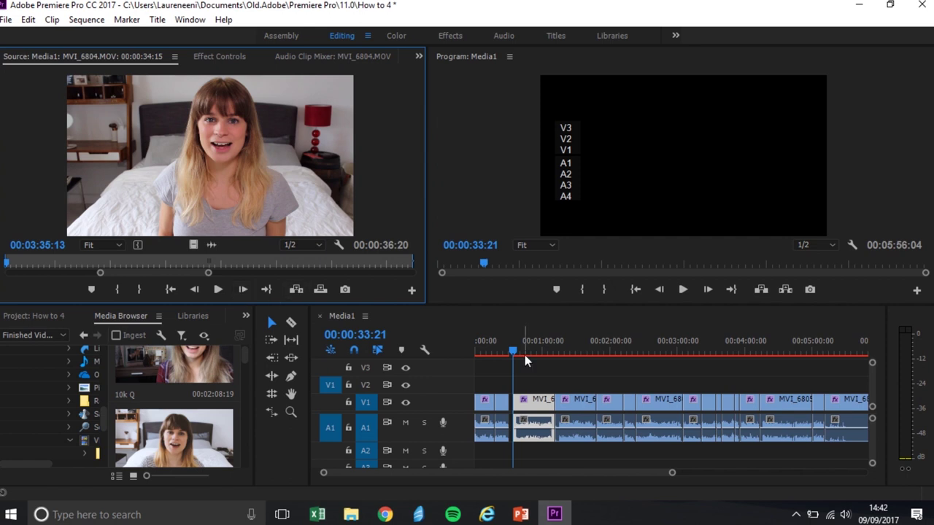
Ripple delete the trim gap, shortening the sequence to 05:52:09, and play across the edit
drag(519, 350, 503, 351)
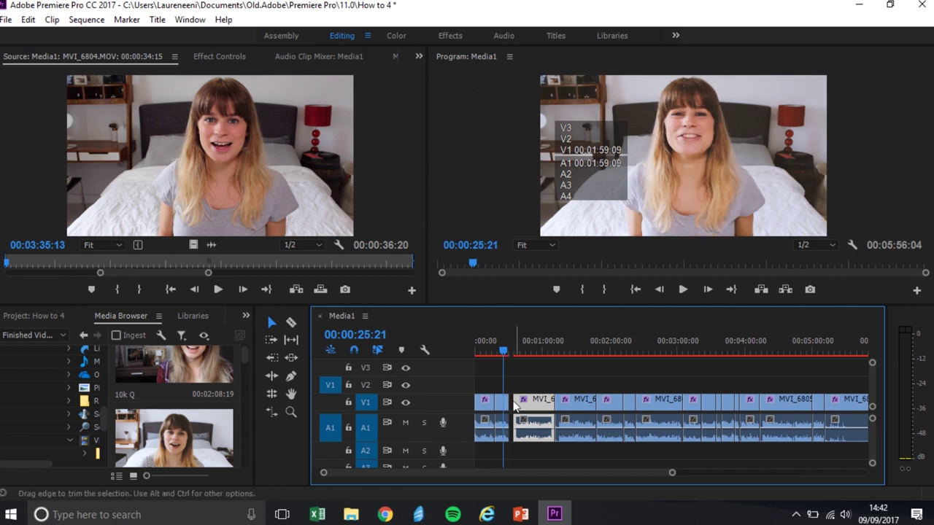
right_click(513, 407)
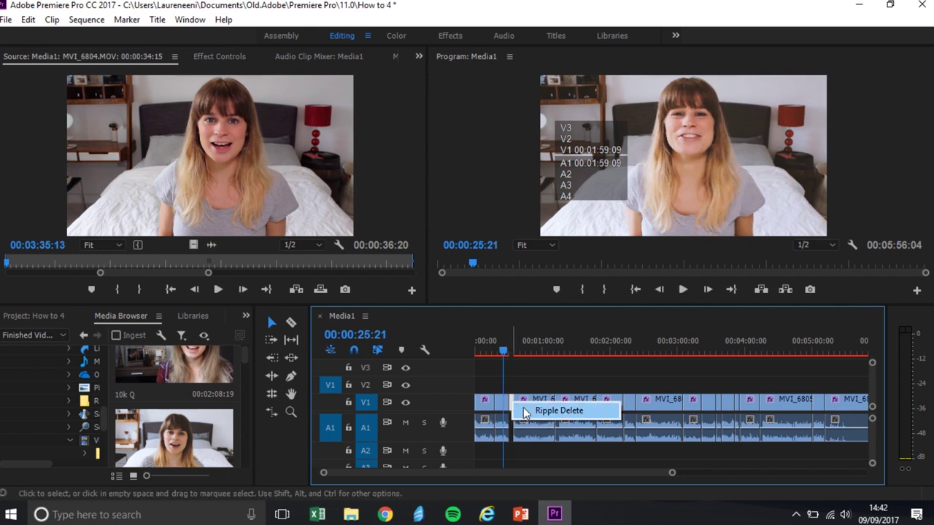
click(523, 408)
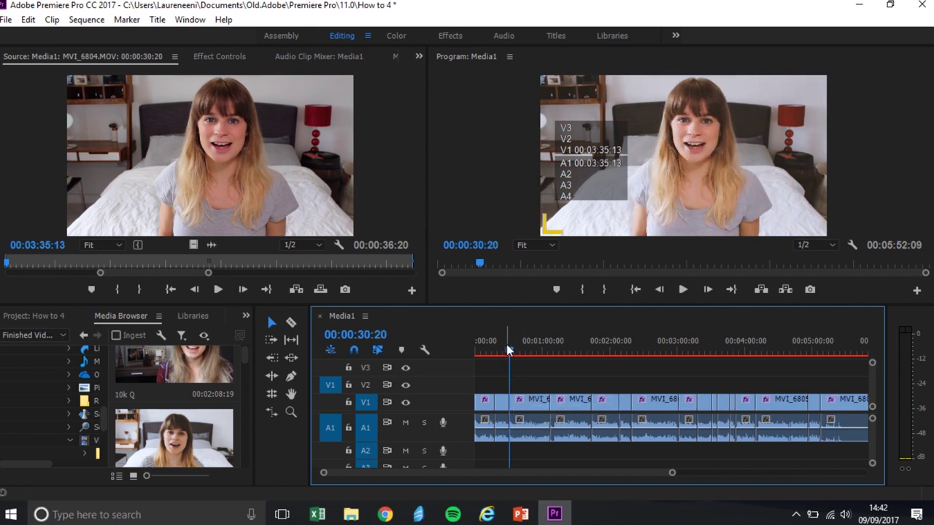
drag(509, 351, 504, 347)
key(space)
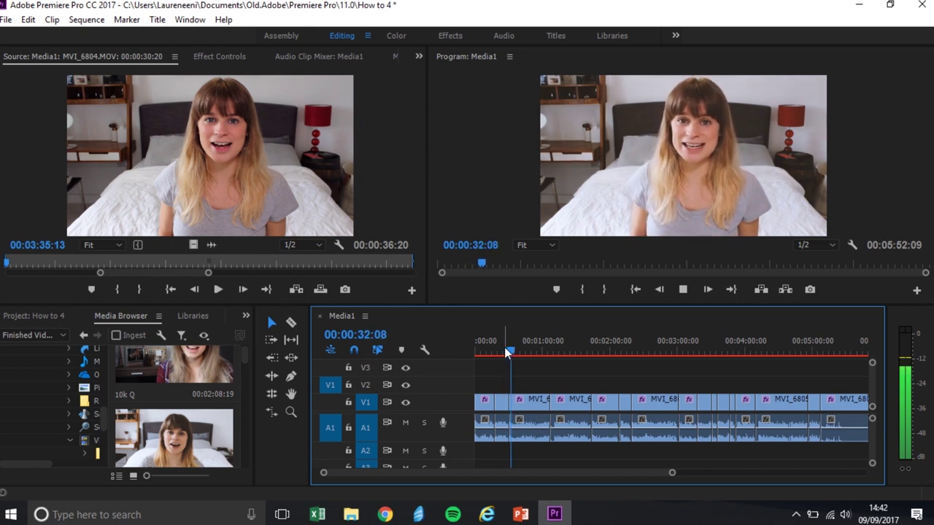
key(space)
click(505, 348)
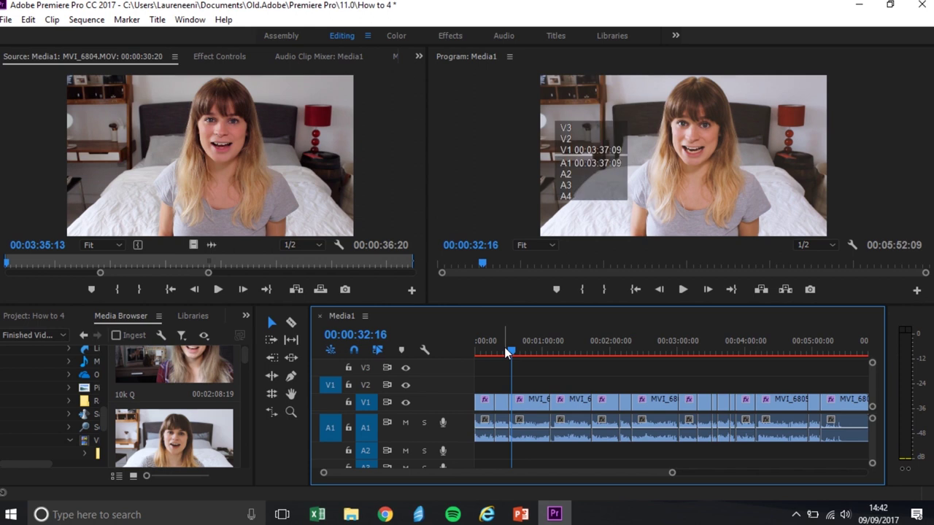
Reload the clip in the Source monitor, go to its In point, and step forward two frames
double_click(524, 395)
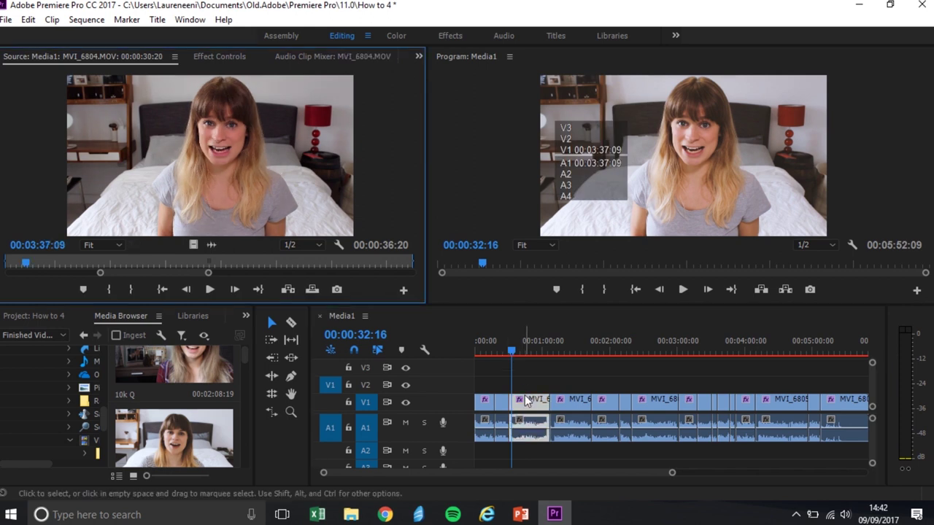
click(162, 289)
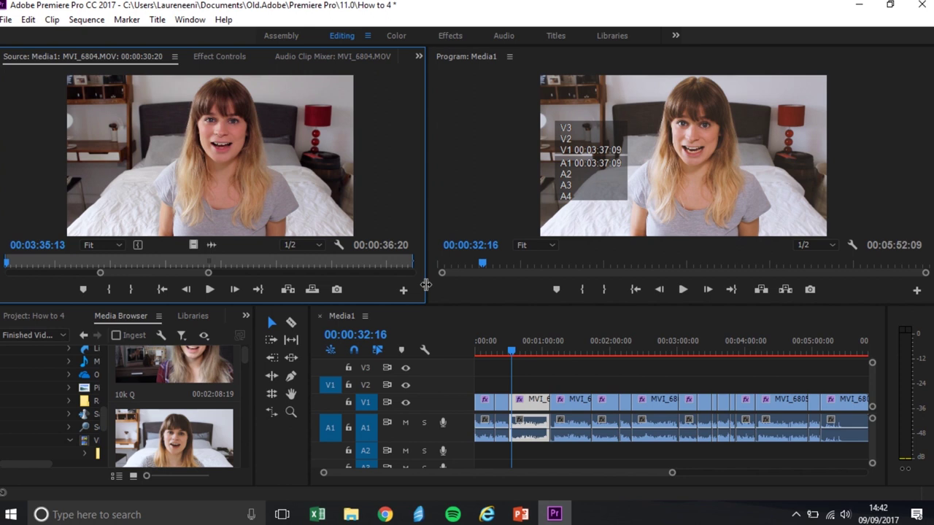
key(Right)
key(Right)
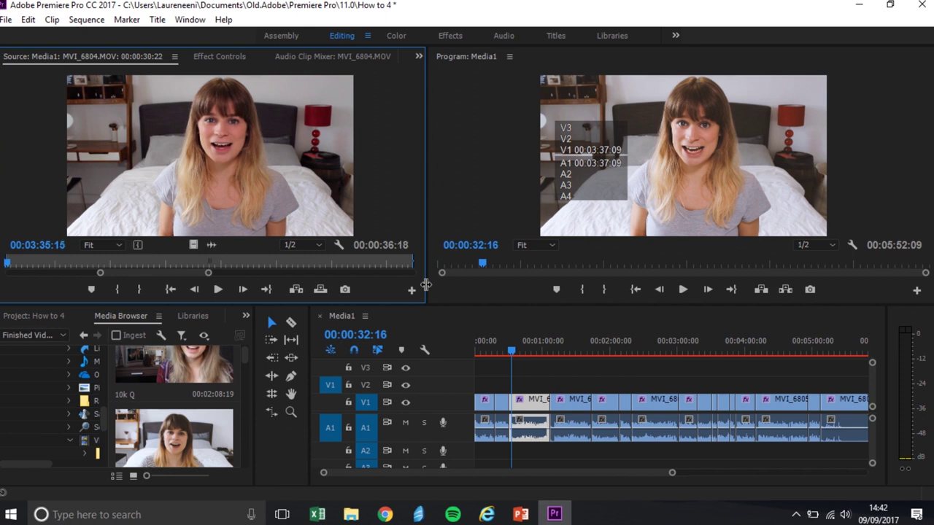
Ripple delete the two-frame gap between the MVI_6804.MOV pieces and play the sequence to check
drag(511, 349, 503, 350)
drag(671, 474, 431, 482)
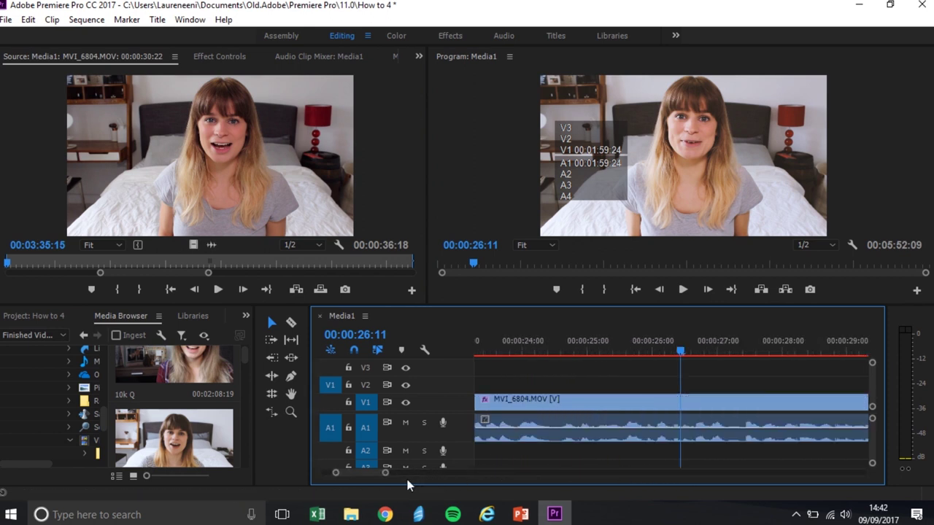
scroll(370, 473, down, 2)
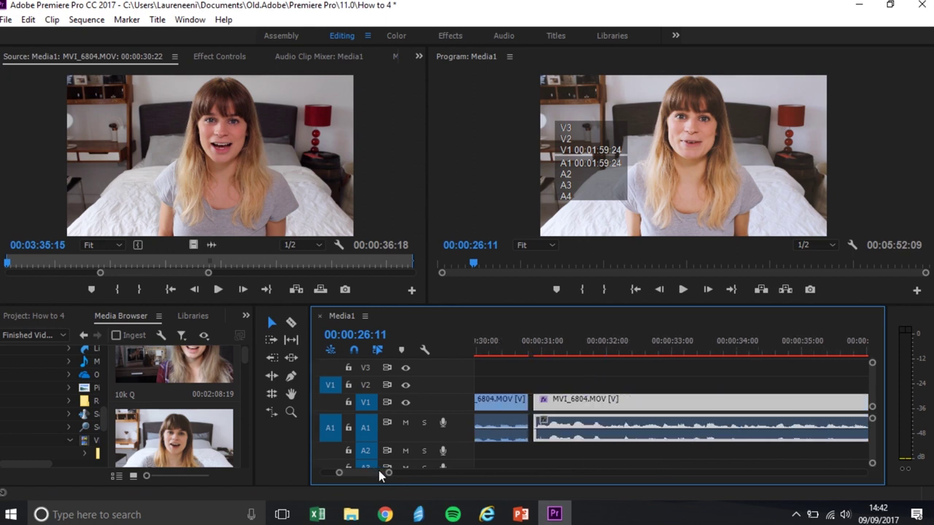
right_click(530, 410)
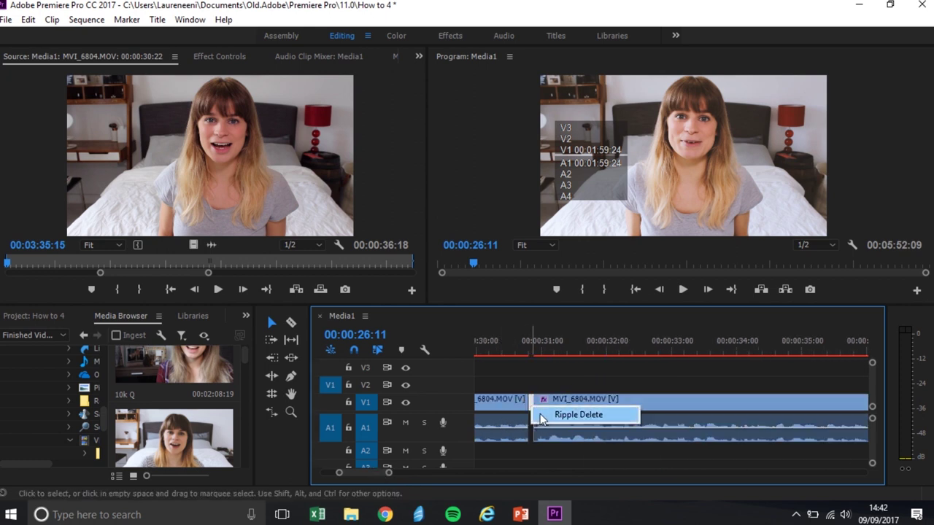
click(576, 411)
drag(384, 474, 615, 475)
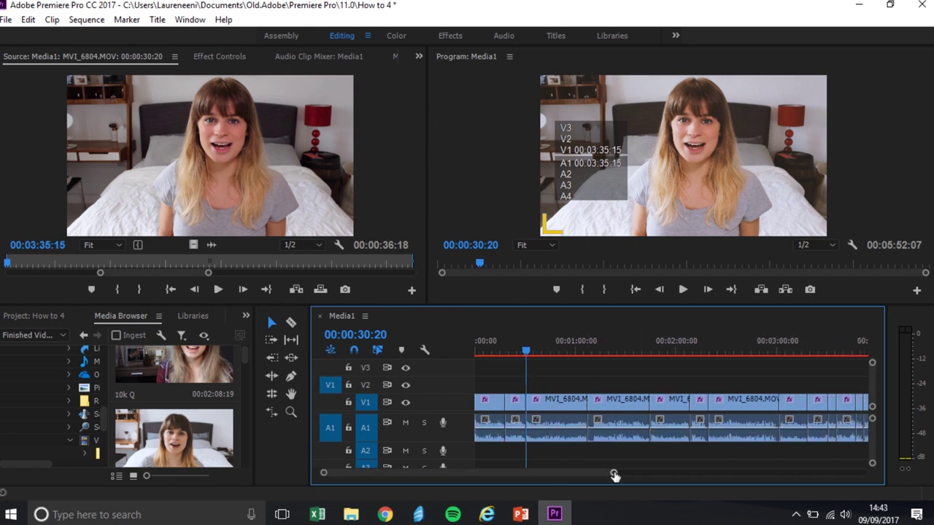
key(space)
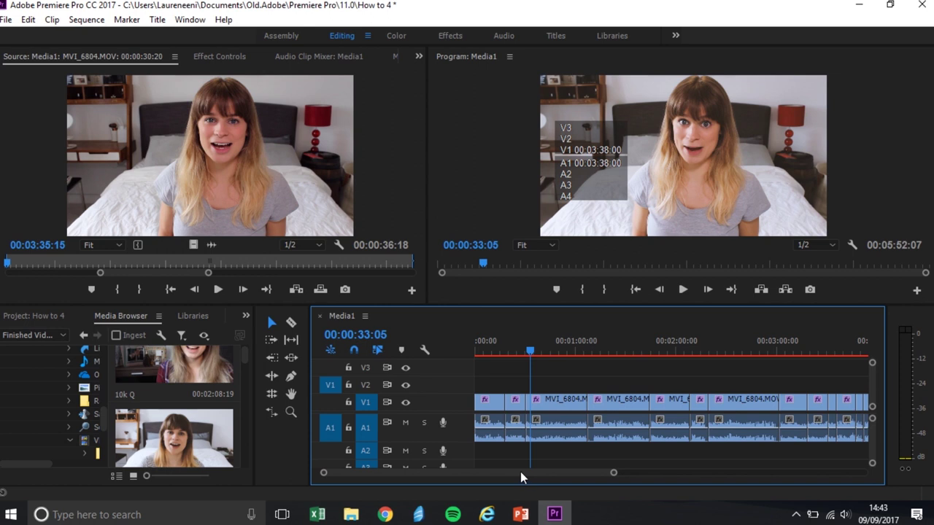
drag(520, 472, 609, 479)
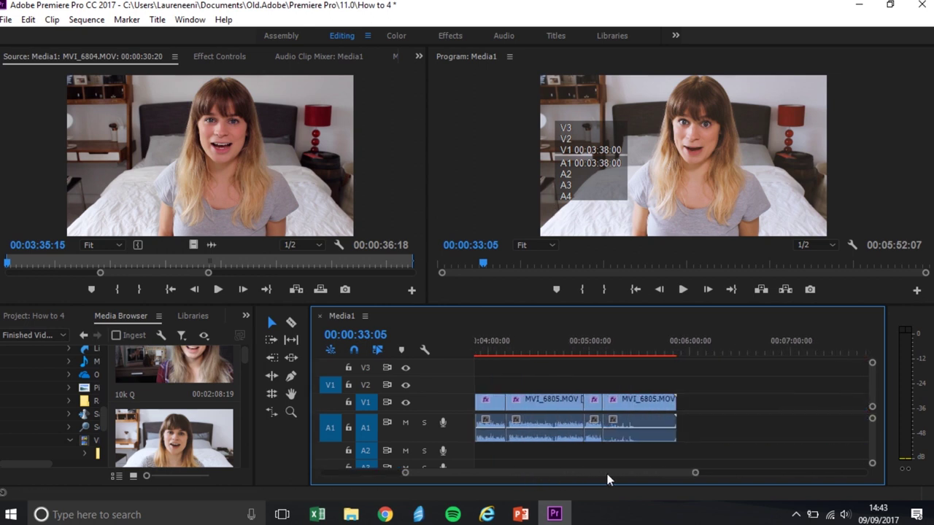
Export sequence frame 00:05:31:05 as a JPEG still, then drag the last MVI_6805.MOV clip aside
click(629, 348)
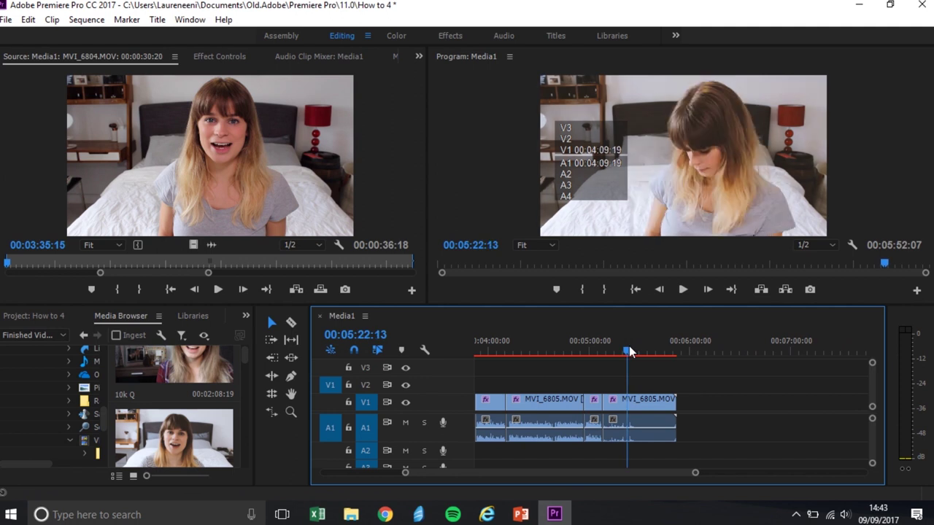
mouse_move(629, 348)
mouse_down()
mouse_move(664, 349)
mouse_move(642, 351)
mouse_up()
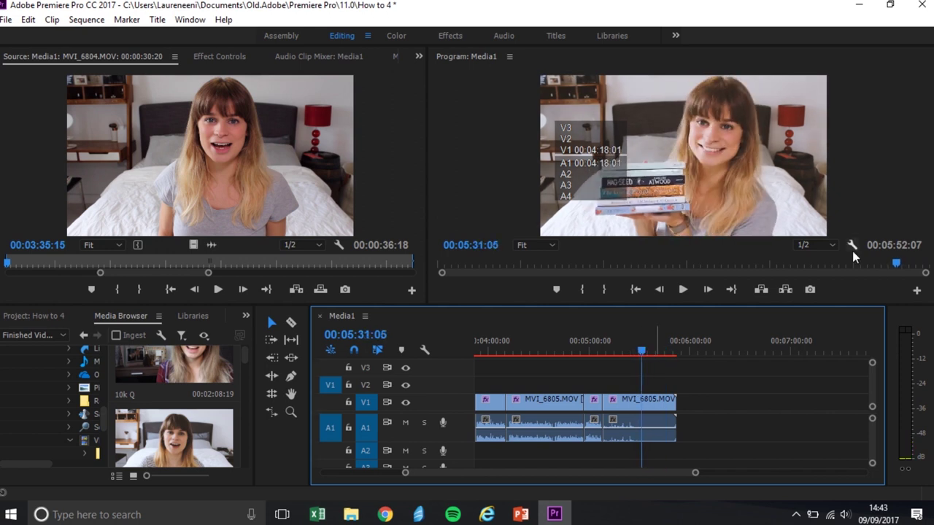
click(810, 289)
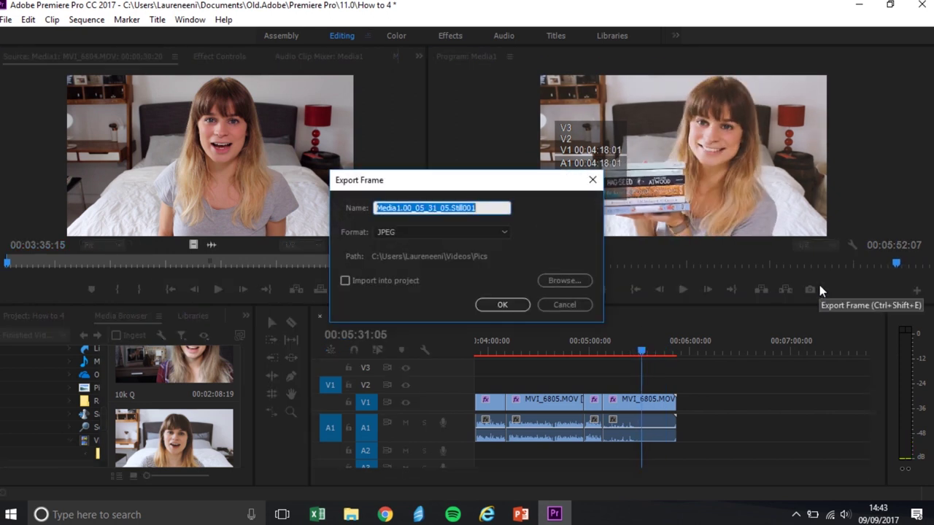
click(502, 305)
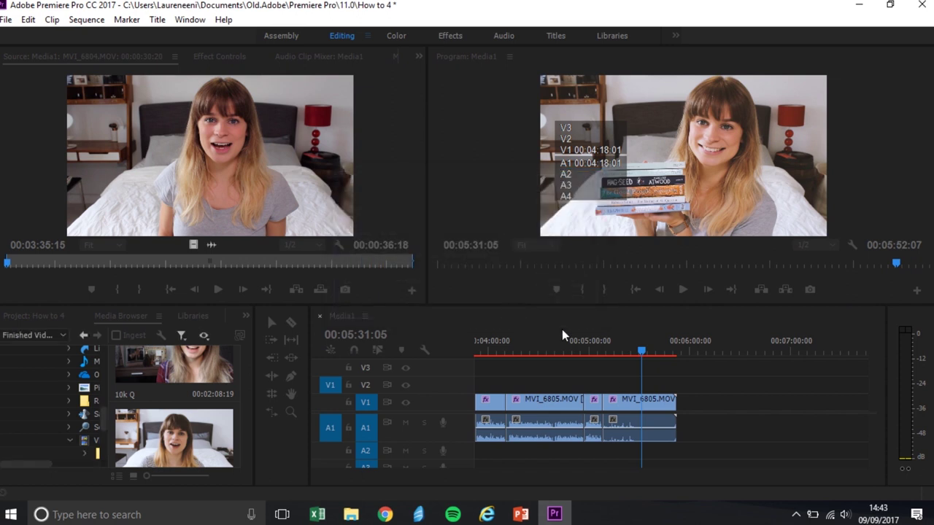
click(623, 404)
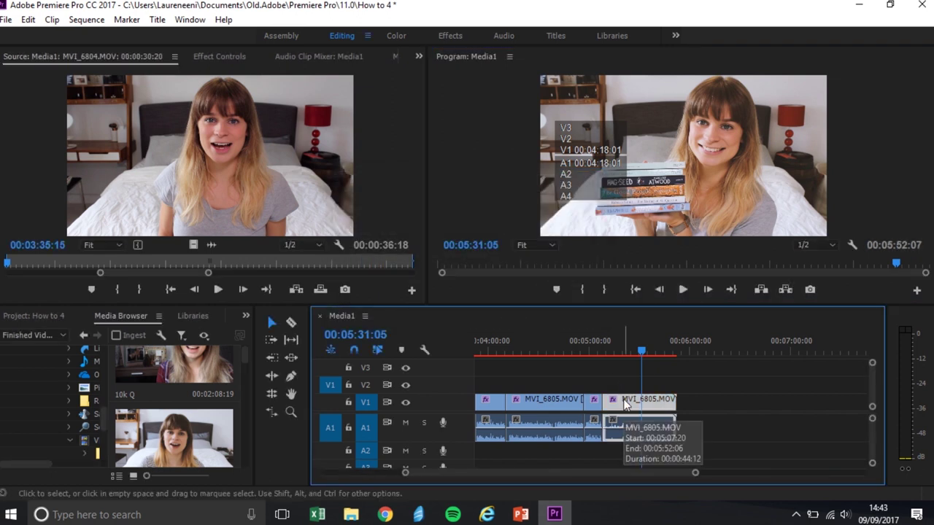
drag(623, 404, 788, 408)
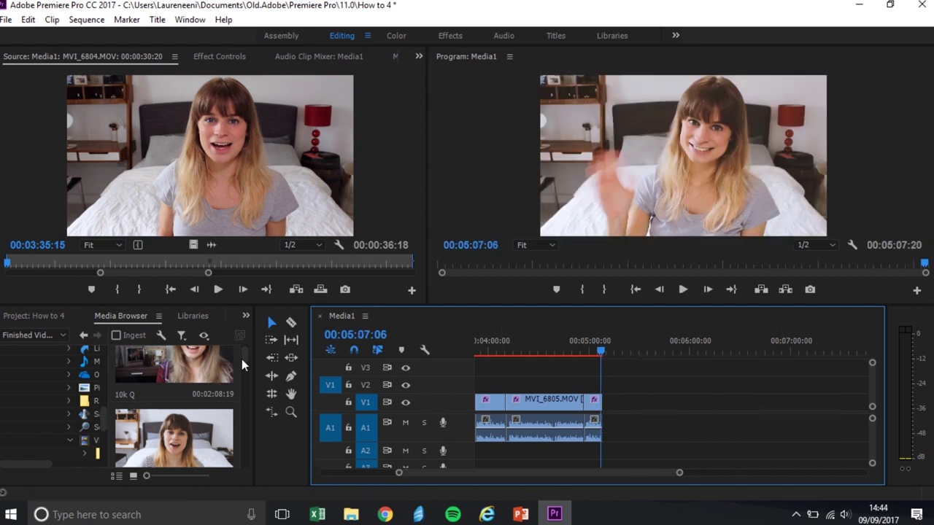
Drag the End Page clip from the Media Browser to the end of V1/A1
click(244, 360)
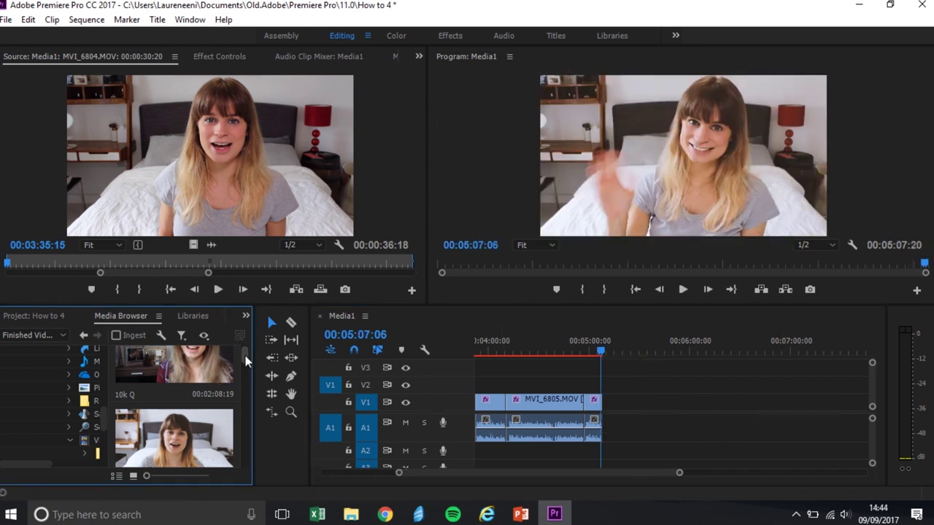
mouse_move(246, 356)
mouse_down()
mouse_move(244, 392)
mouse_move(243, 370)
mouse_up()
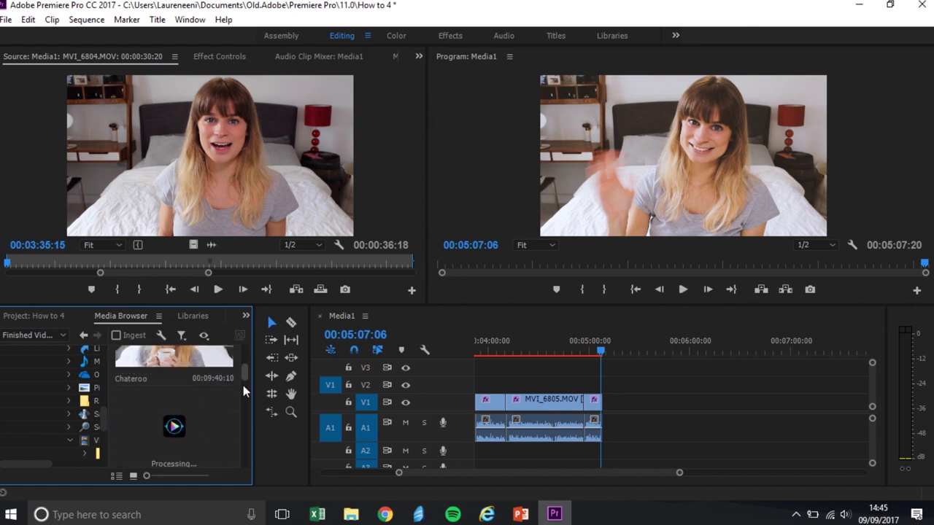
drag(246, 371, 245, 375)
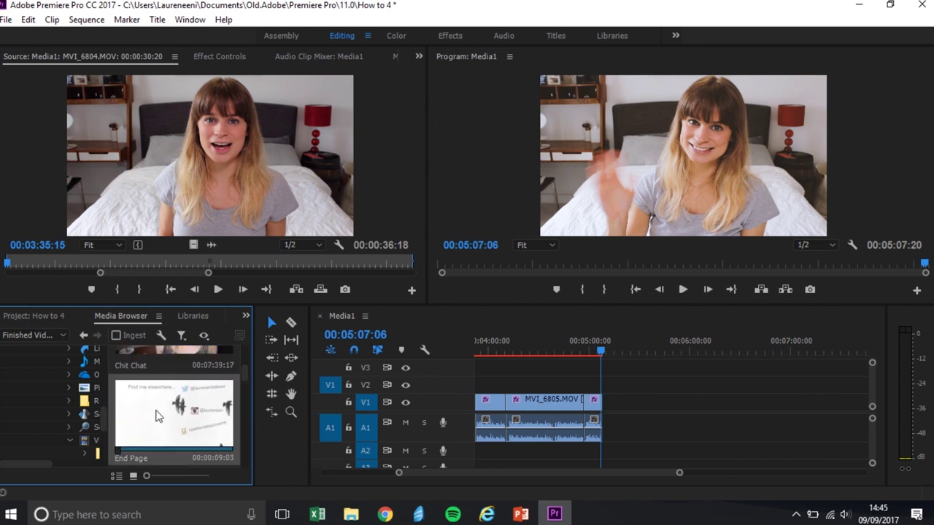
drag(156, 415, 617, 410)
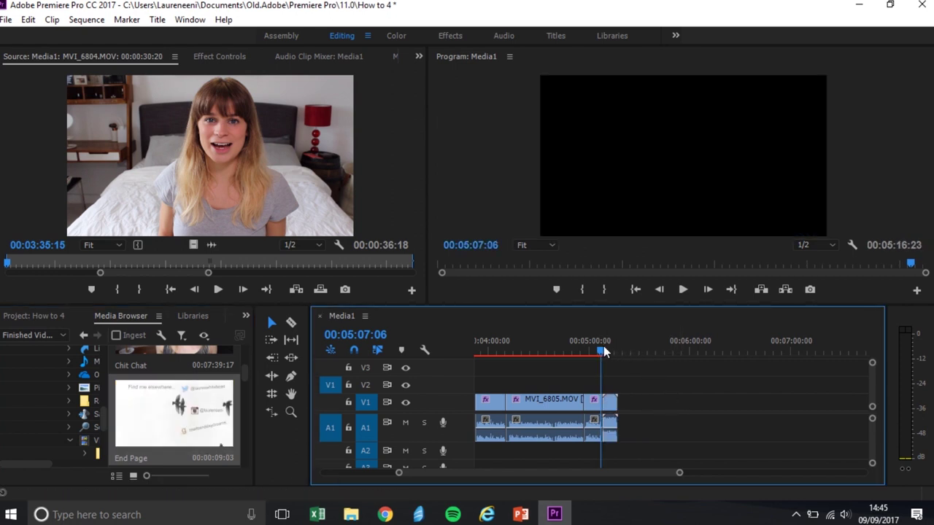
Scrub through the End Page and play back the new ending
drag(603, 351, 610, 356)
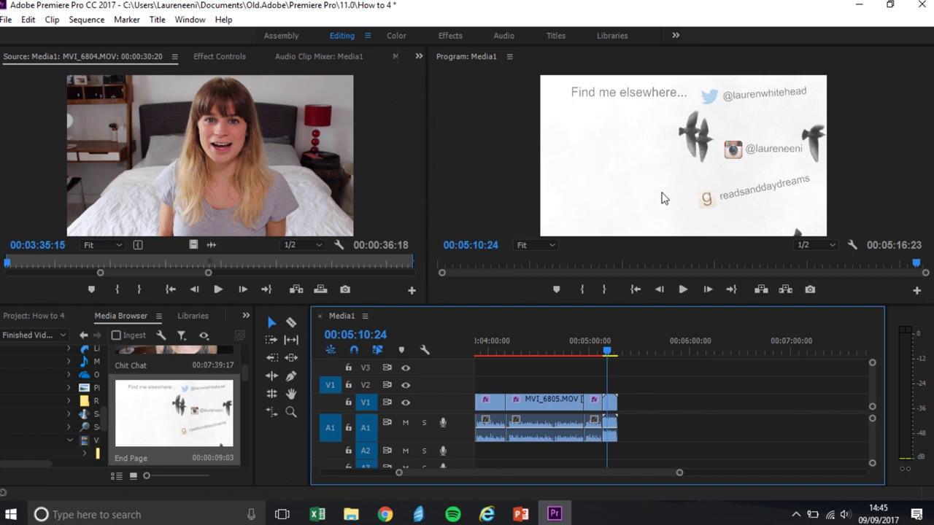
drag(598, 345, 611, 353)
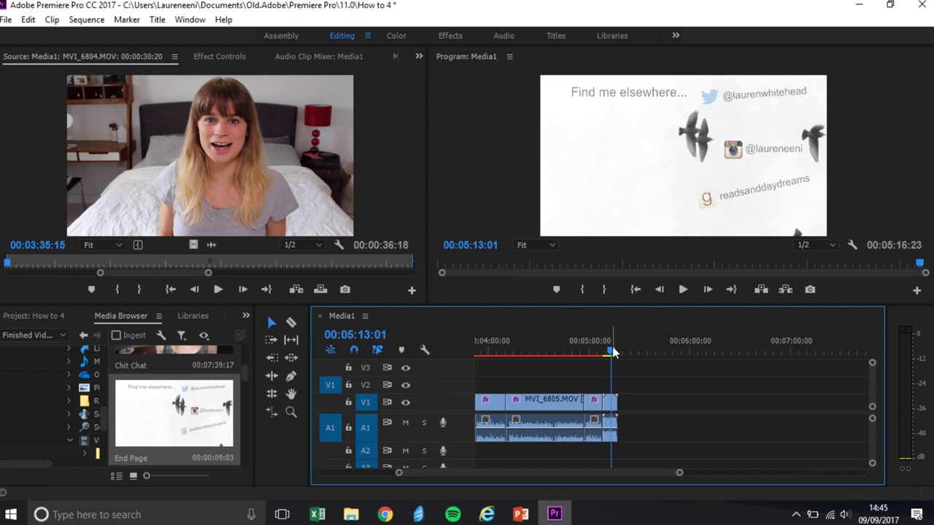
drag(613, 355, 604, 355)
key(space)
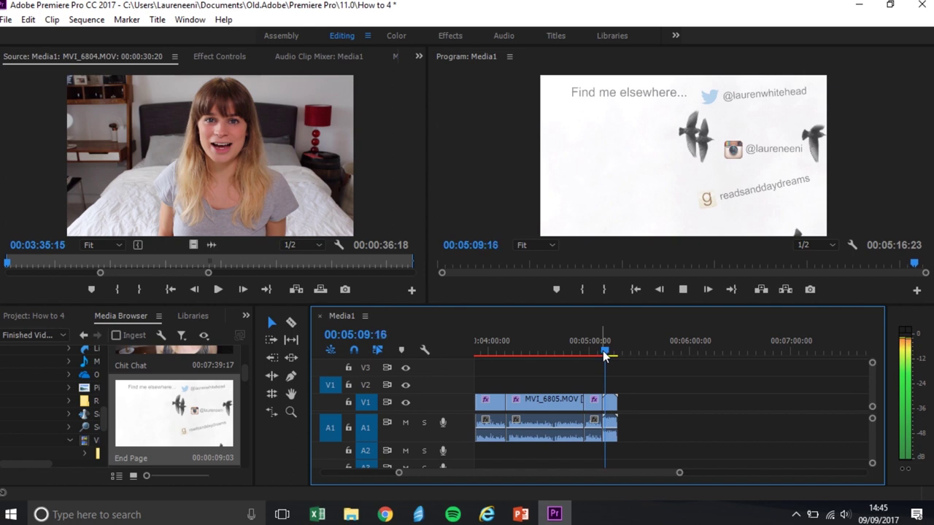
key(space)
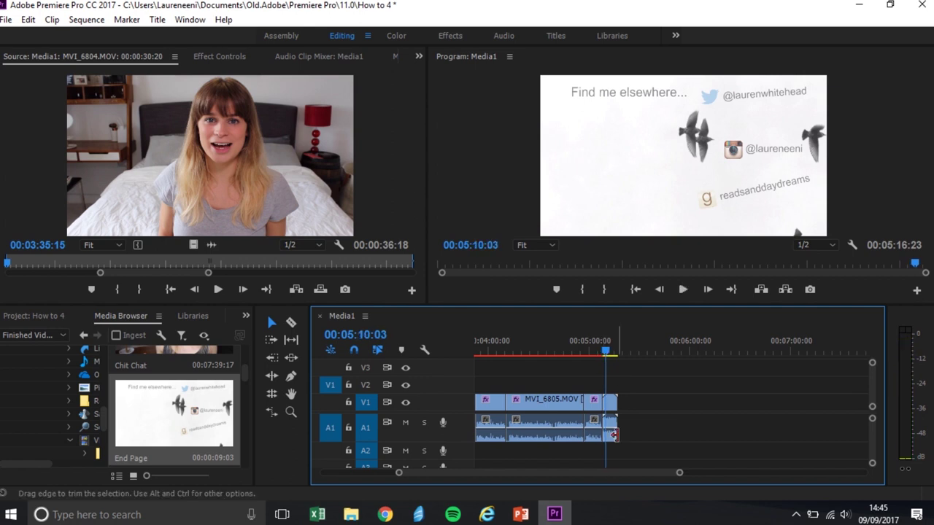
drag(624, 473, 545, 465)
Move the playhead to 00:01:19:05 and browse the Pics > Covers book images in Media Browser
click(598, 352)
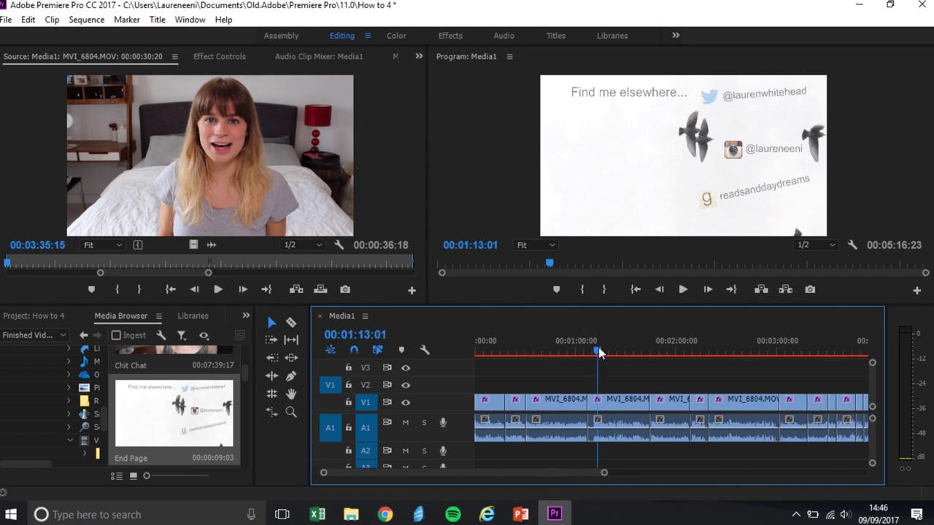
drag(598, 352, 610, 352)
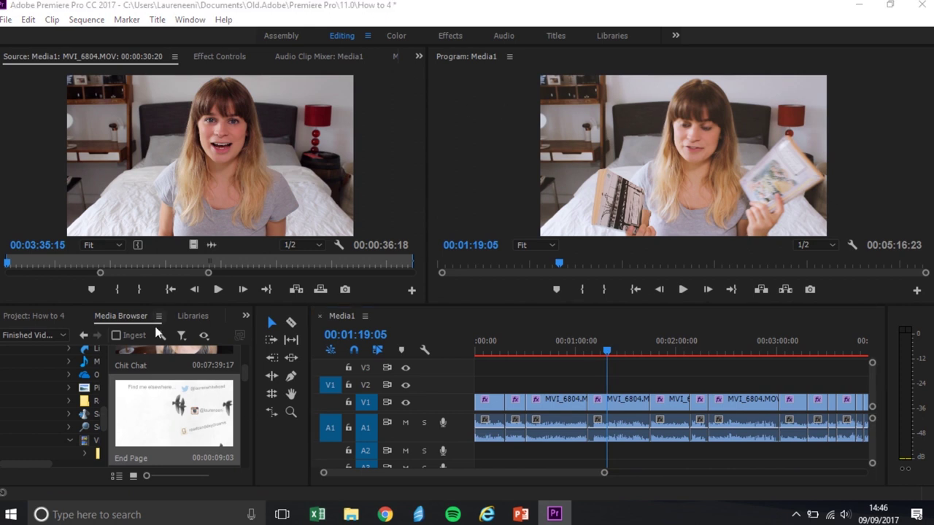
drag(246, 381, 245, 358)
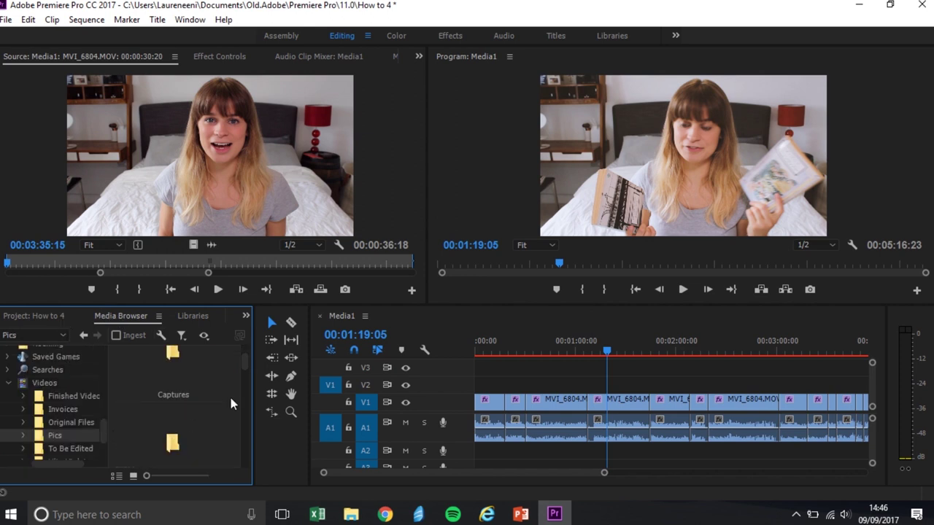
drag(241, 364, 243, 364)
double_click(202, 365)
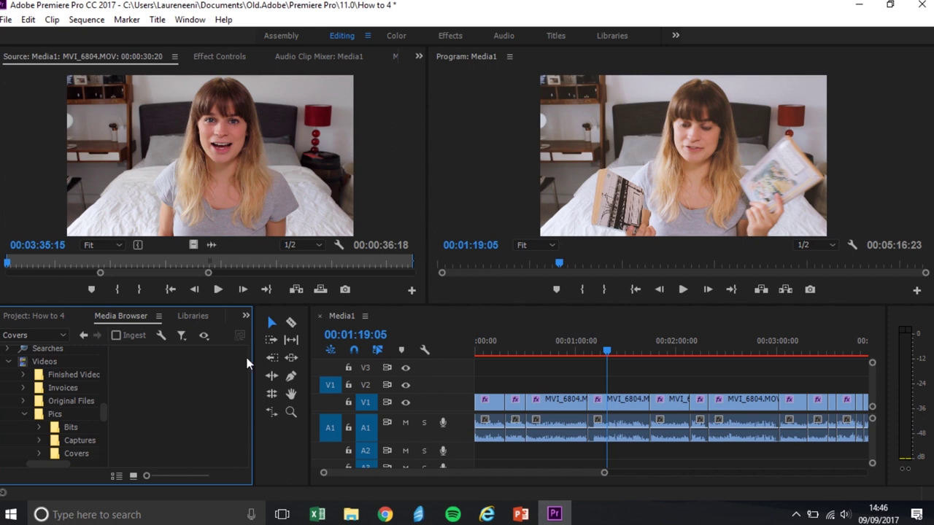
scroll(97, 407, down, 3)
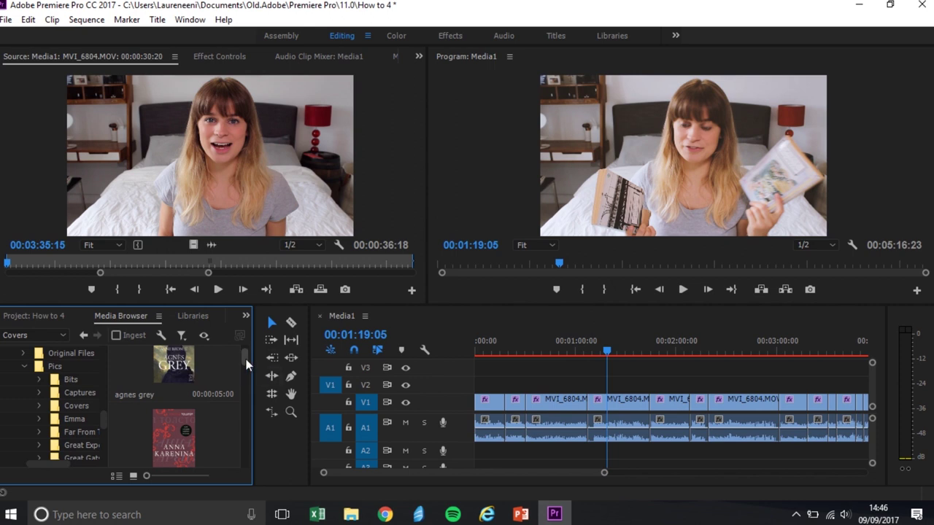
scroll(246, 359, down, 3)
scroll(245, 359, up, 2)
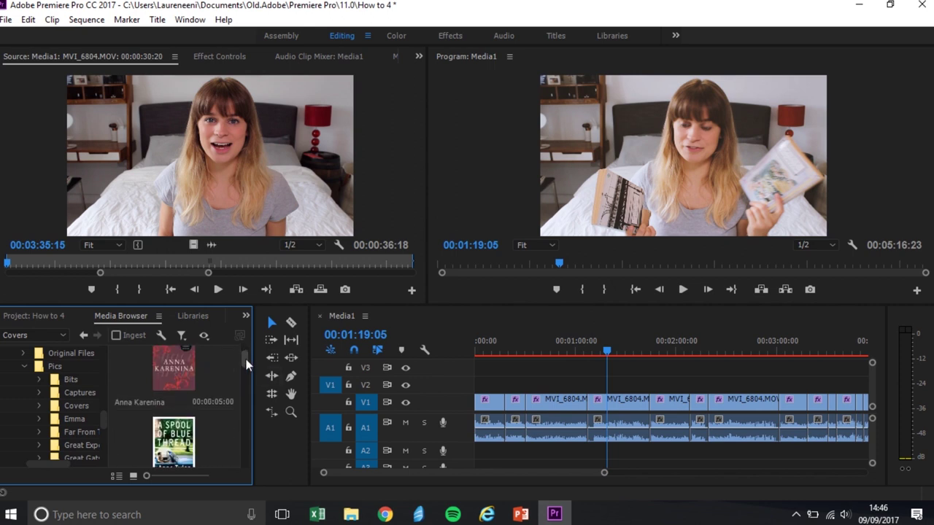
double_click(213, 377)
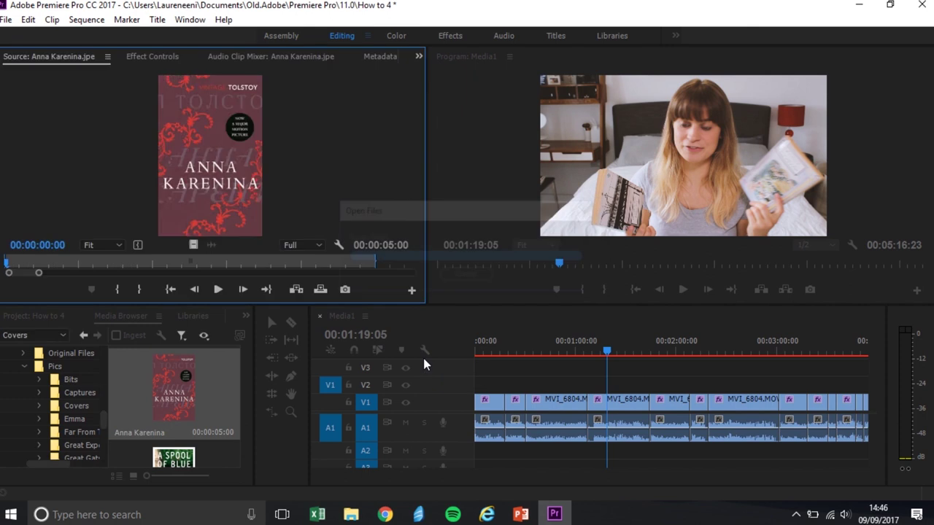
drag(174, 394, 617, 383)
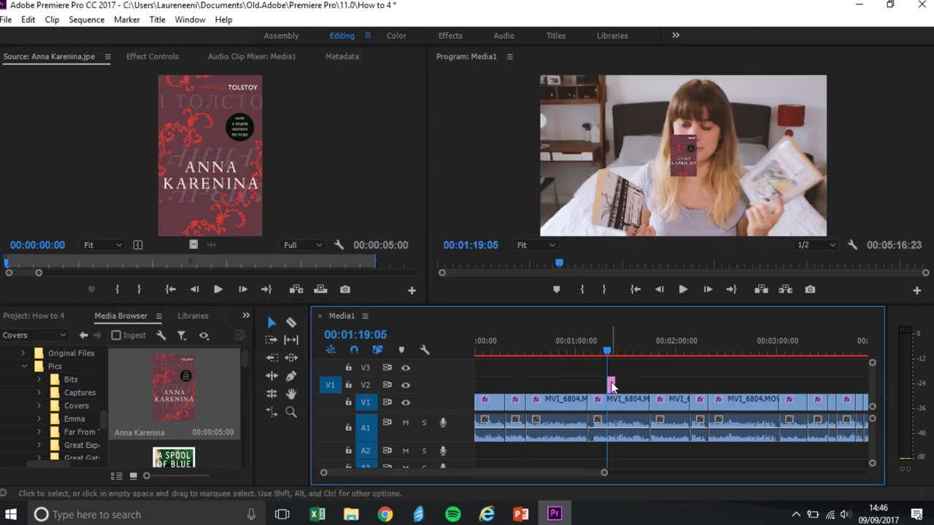
click(686, 168)
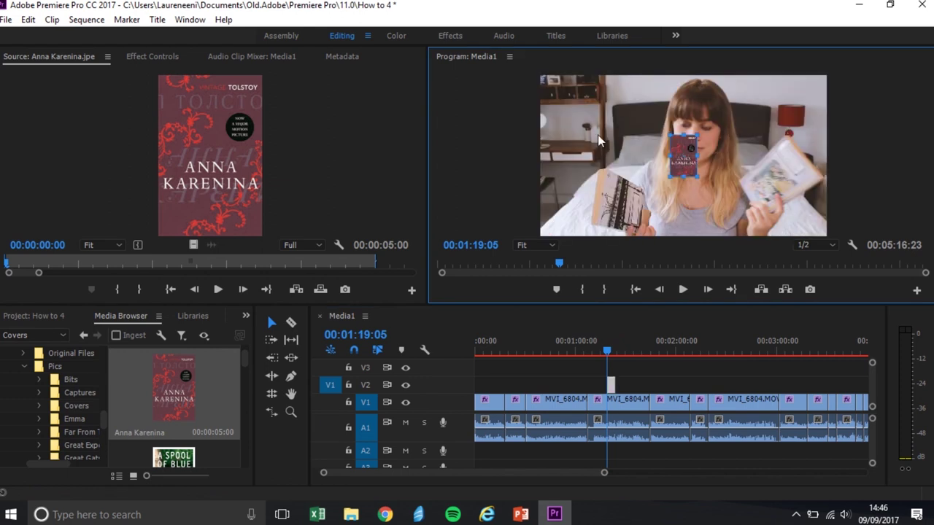
drag(686, 168, 640, 182)
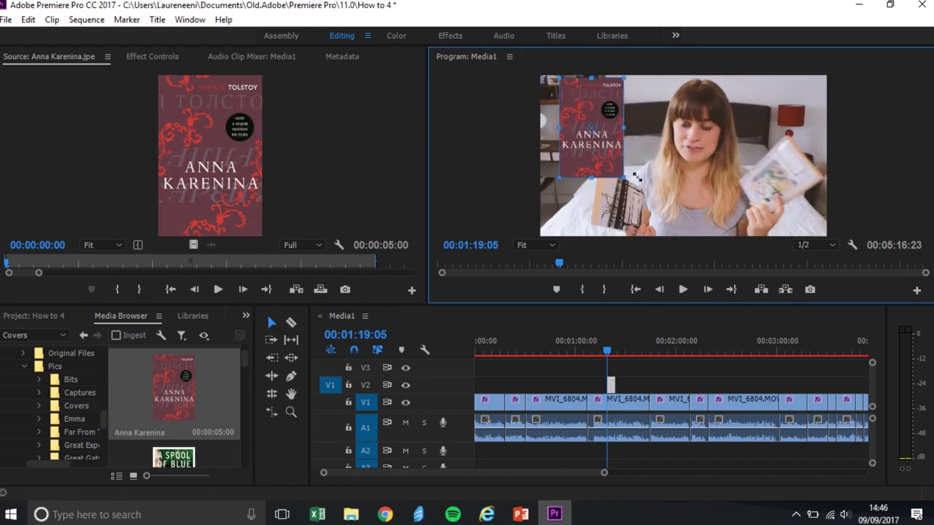
drag(602, 95, 601, 96)
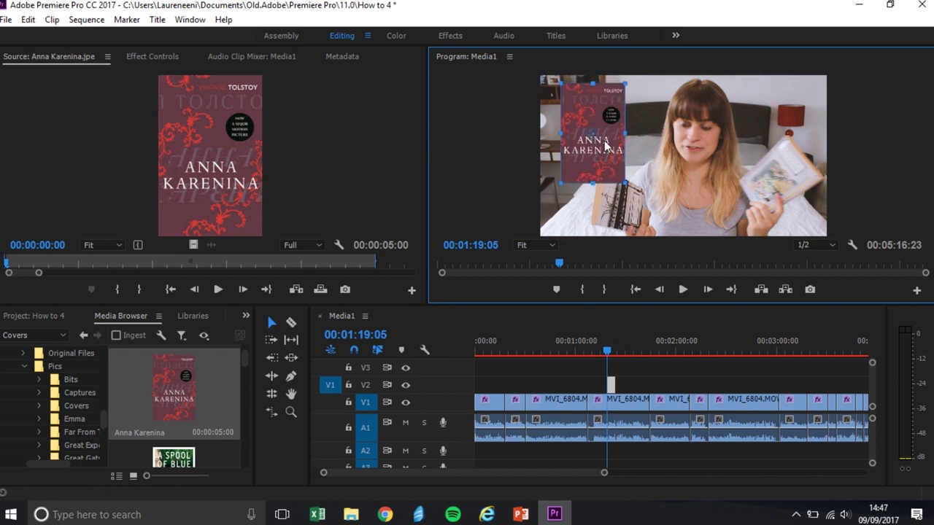
click(615, 392)
mouse_move(615, 391)
mouse_down()
mouse_move(647, 390)
mouse_move(620, 386)
mouse_move(629, 386)
mouse_up()
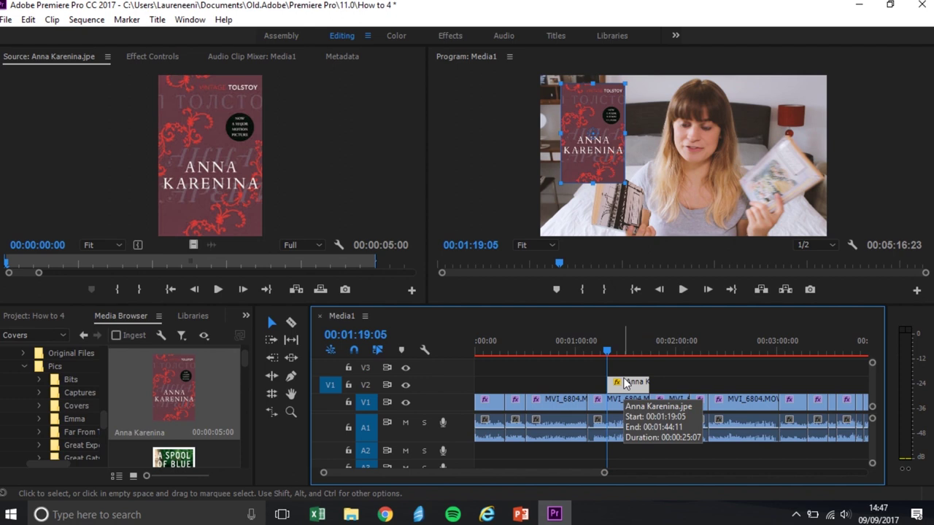
key(Delete)
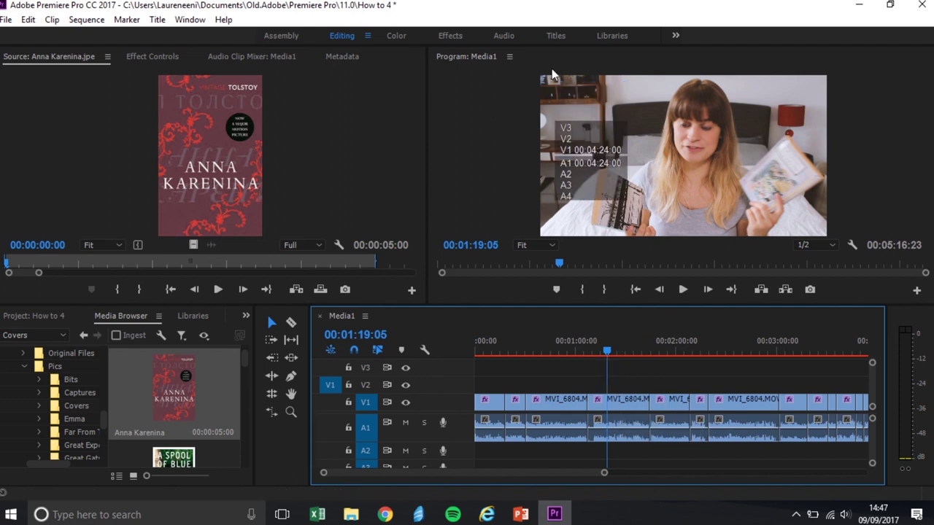
Start a new title with an Impact-styled text box near the top-left of the frame
click(558, 36)
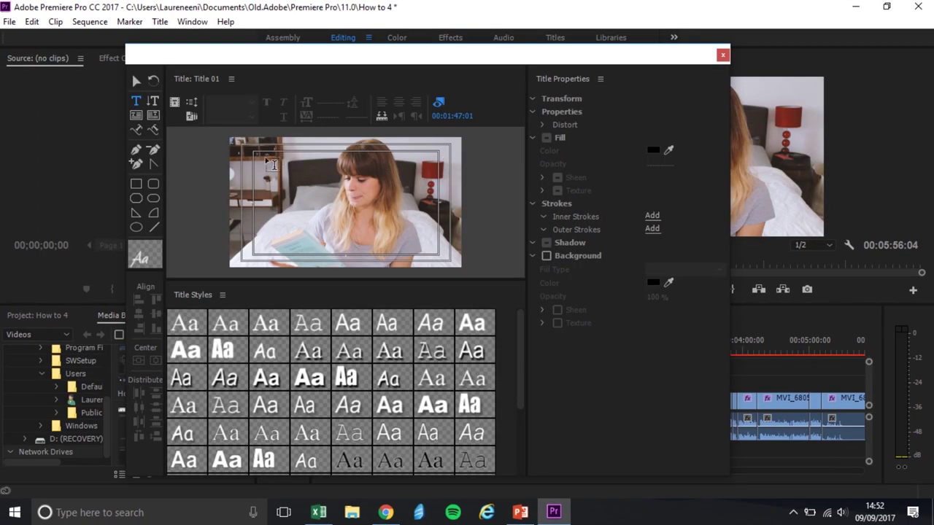
click(271, 163)
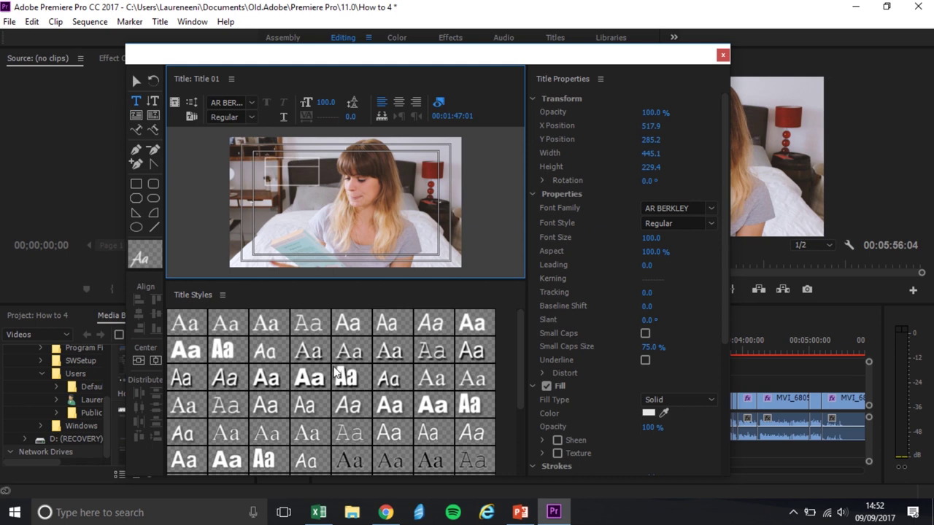
click(337, 372)
click(291, 162)
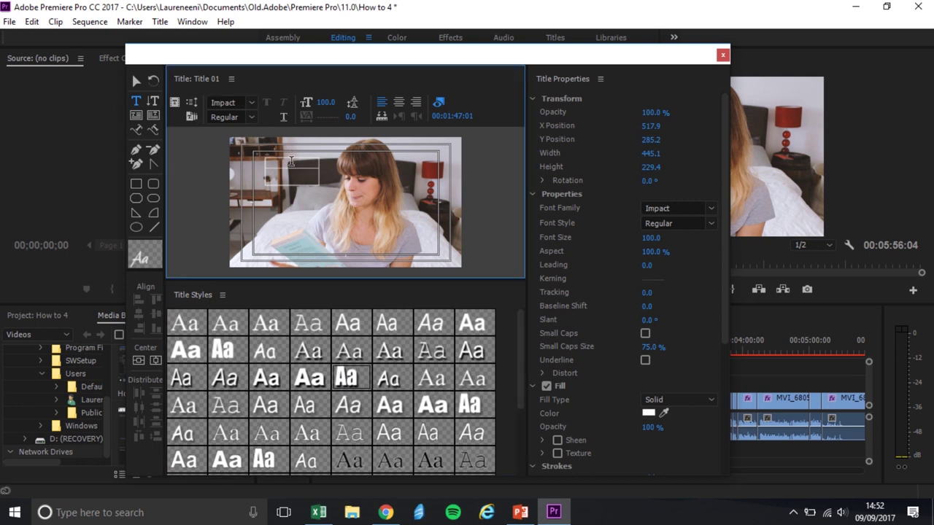
Enter the text 'Hello', select the text object and close the title editor
text(Hello)
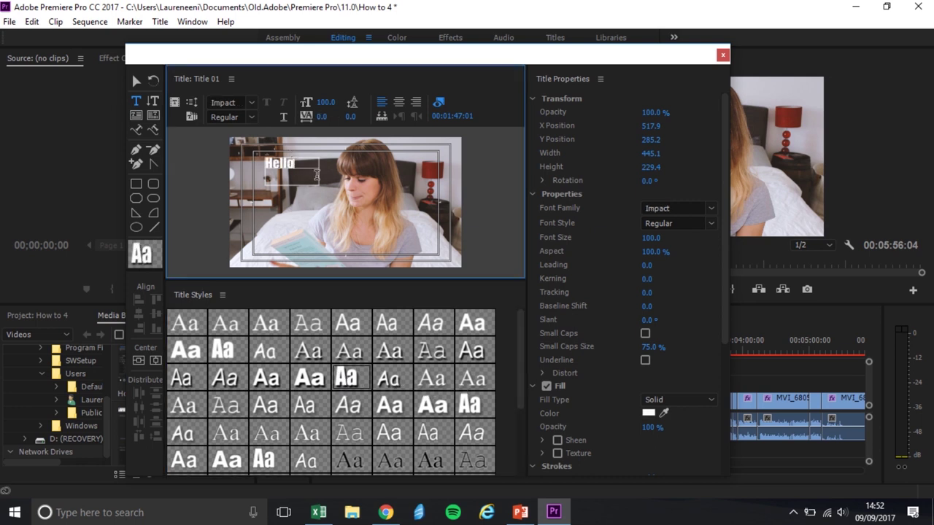
click(330, 177)
key(Escape)
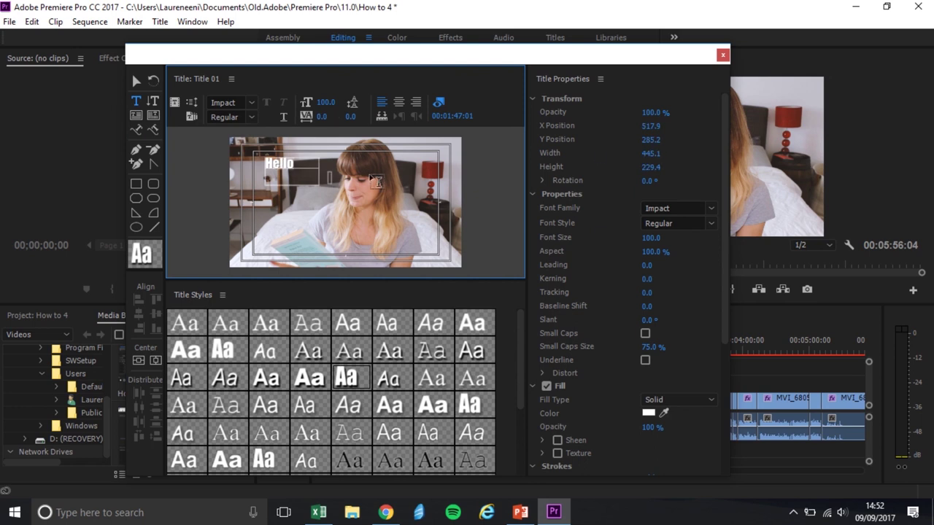
click(723, 55)
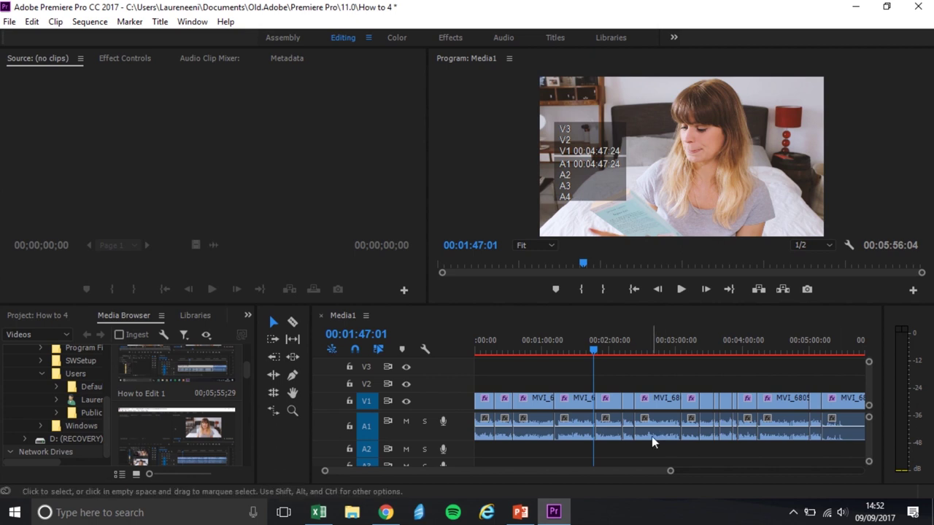
Scrub the Media1 playhead from about 2:37 to 00:02:43:08, the gold-covered book shot
click(645, 478)
scroll(642, 469, right, 3)
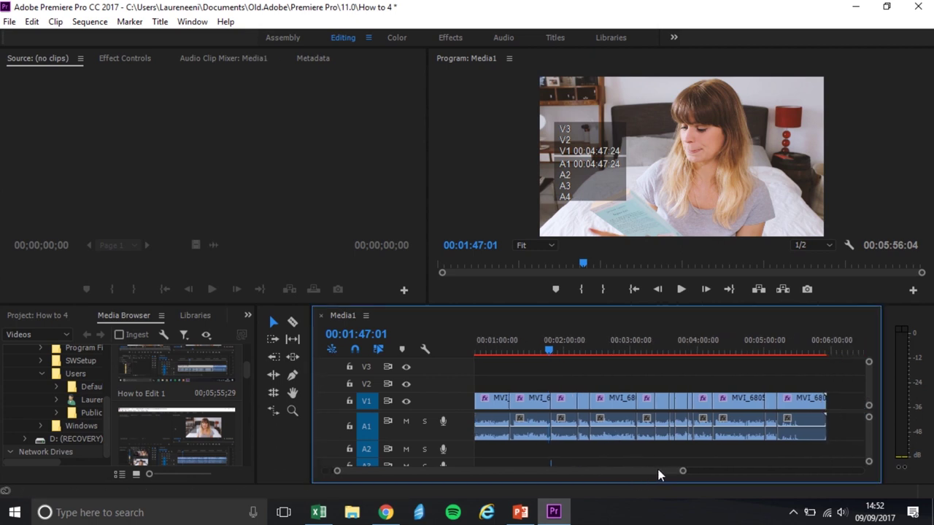
click(618, 347)
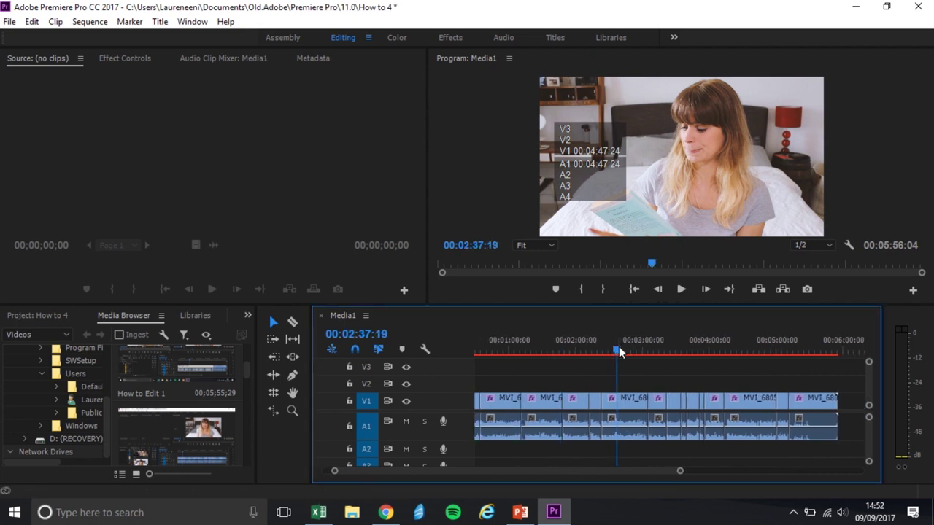
drag(615, 347, 622, 348)
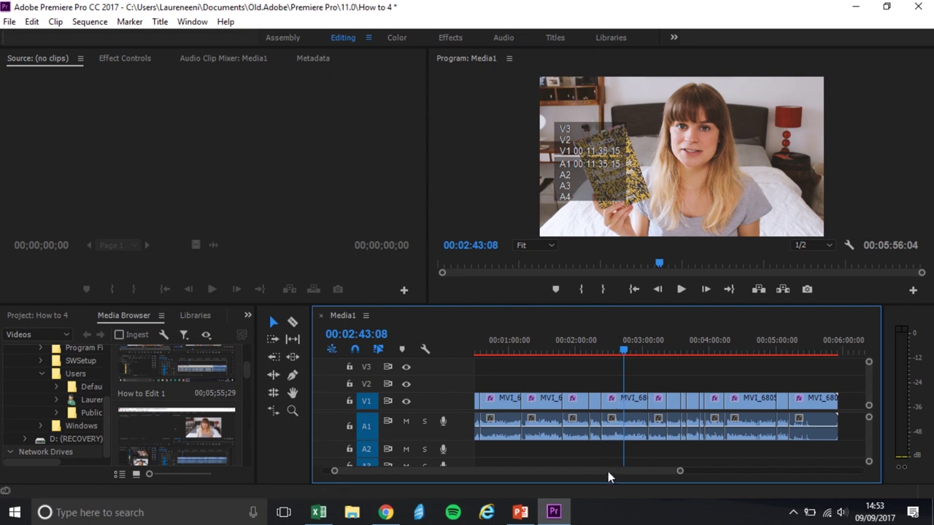
drag(607, 471, 604, 471)
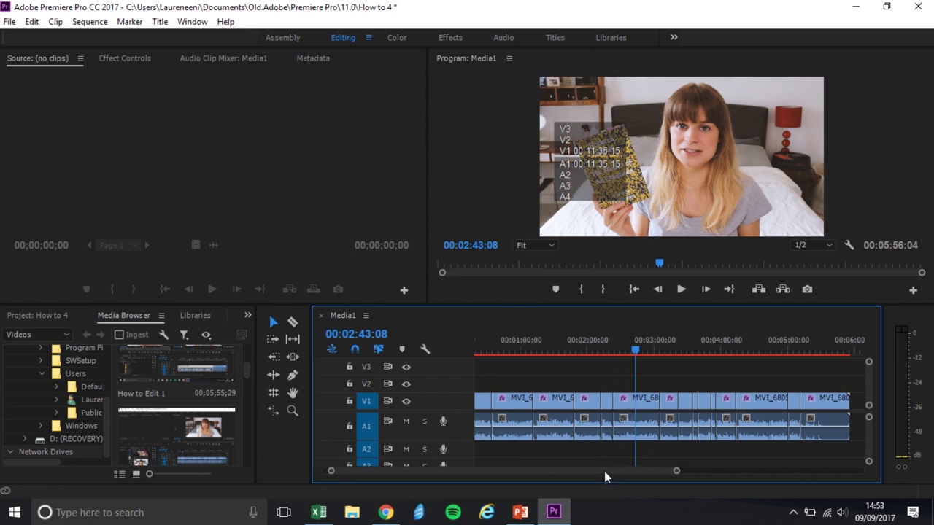